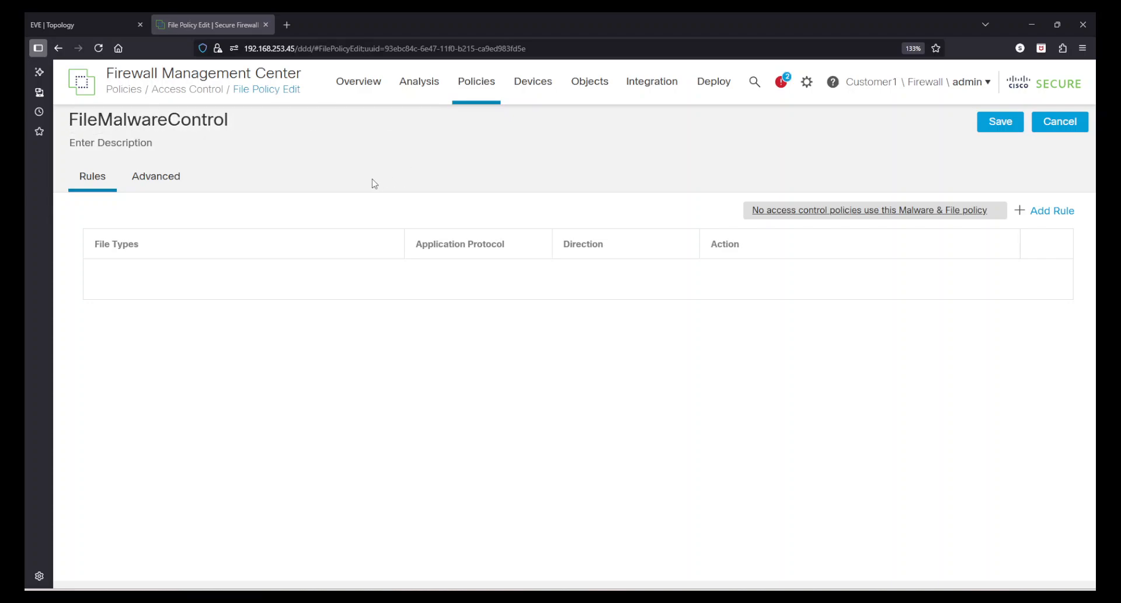
# Show the FileMalwareControl policy's Advanced tab, with First Time File Analysis and Clean List enabled.
pyautogui.click(172, 181)
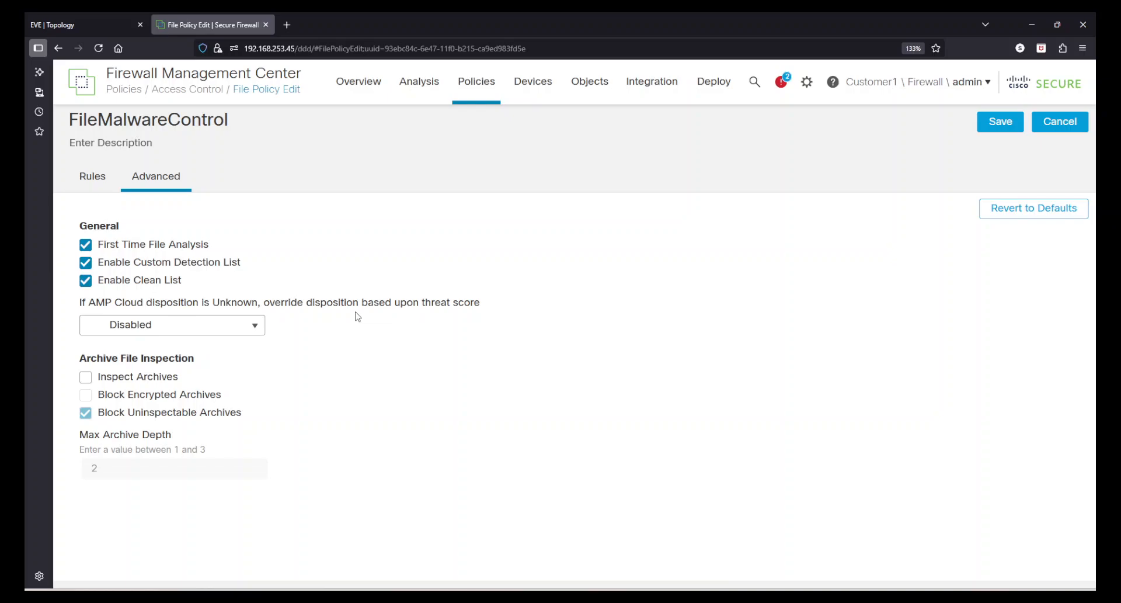
# Keep the threat score override at Disabled and enable Inspect Archives.
pyautogui.click(253, 328)
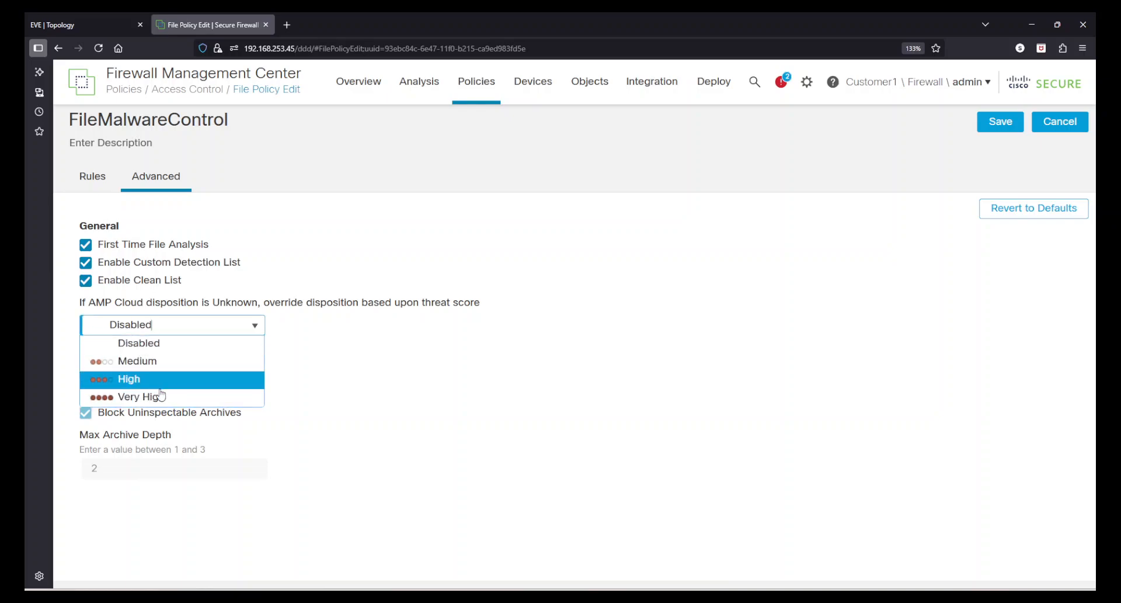
pyautogui.click(377, 308)
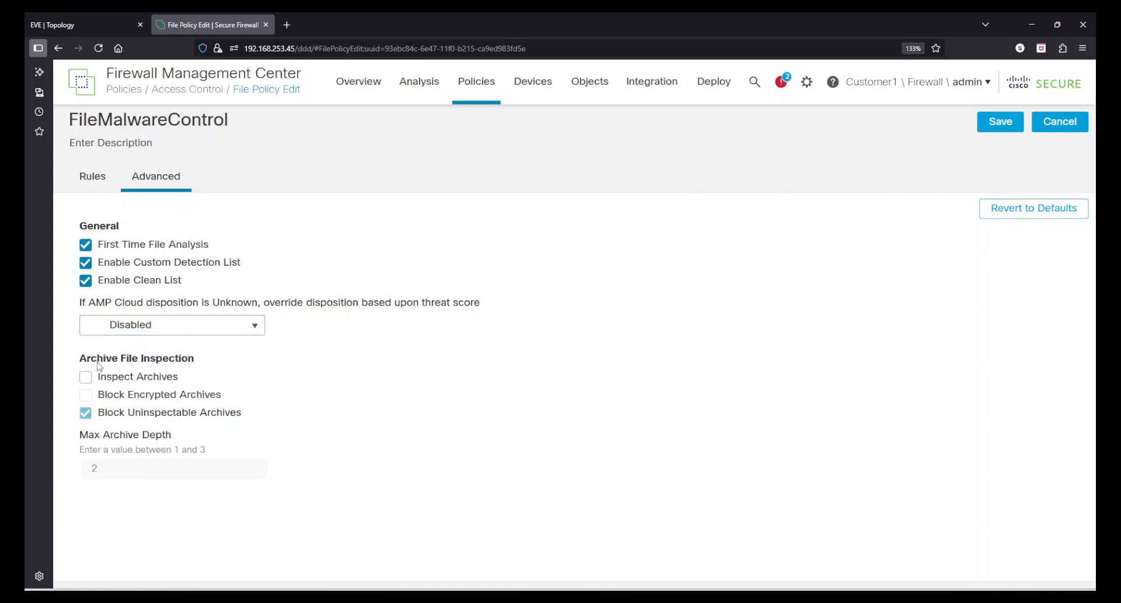
pyautogui.moveTo(97, 361); pyautogui.dragTo(173, 363)
pyautogui.click(175, 364)
pyautogui.click(86, 378)
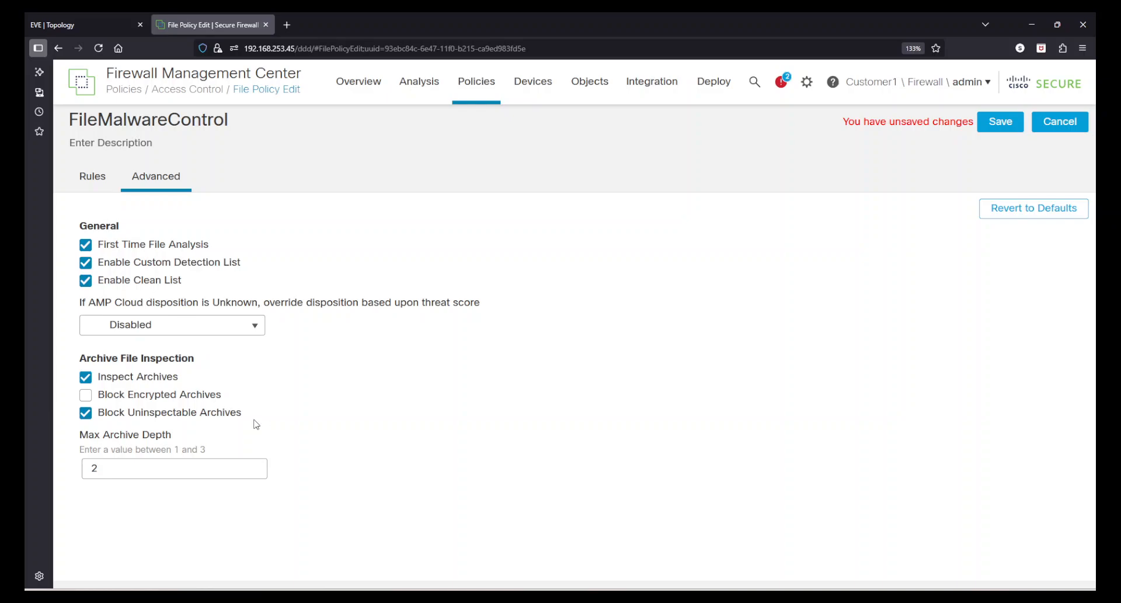
# Check Block Encrypted Archives under Archive File Inspection.
pyautogui.click(89, 398)
# Change the Max Archive Depth from 2 to 1.
pyautogui.moveTo(126, 435); pyautogui.dragTo(173, 438)
pyautogui.click(173, 438)
pyautogui.doubleClick(198, 467)
pyautogui.write('1')
pyautogui.click(378, 490)
# Save the file policy, leave the page, sign back in as admin and accept the login banner.
pyautogui.click(997, 123)
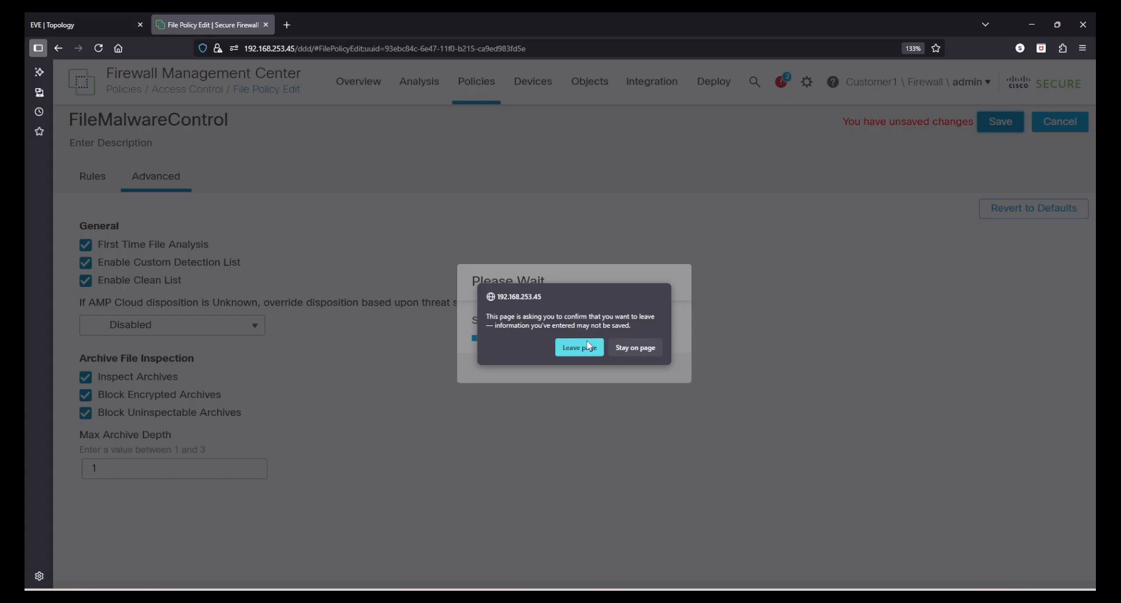
pyautogui.click(593, 346)
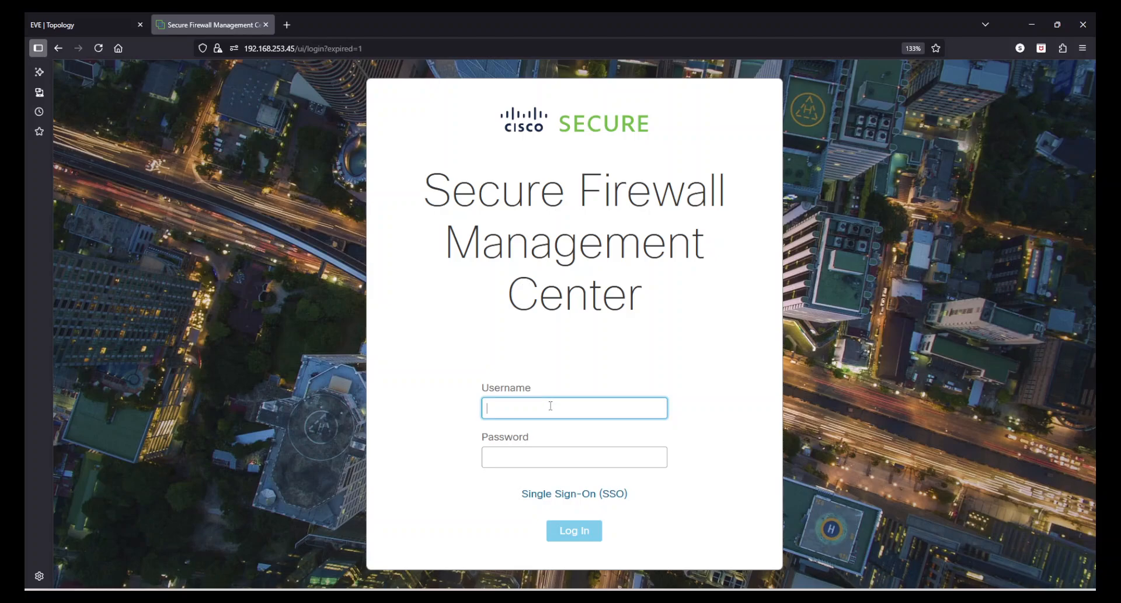
pyautogui.write('admin')
pyautogui.press('Tab')
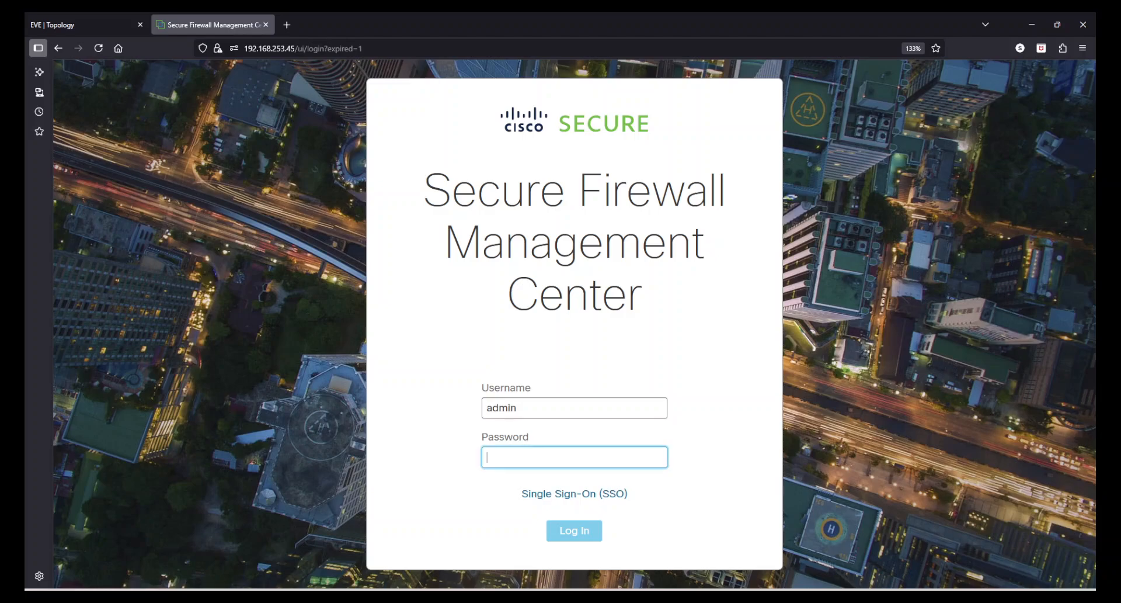
pyautogui.write('Ad')
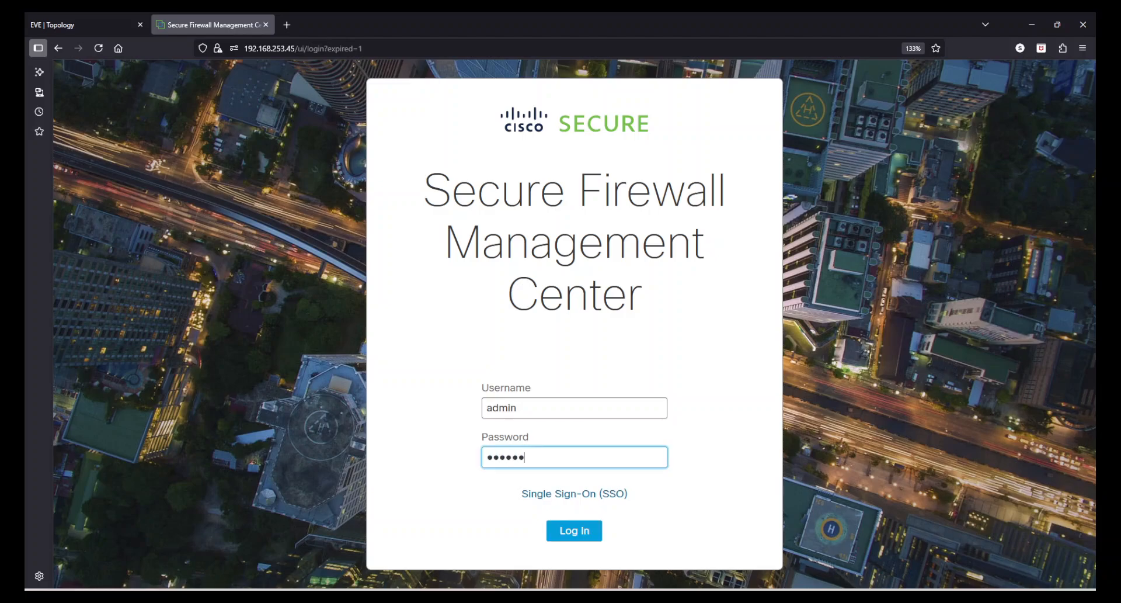
pyautogui.press('Return')
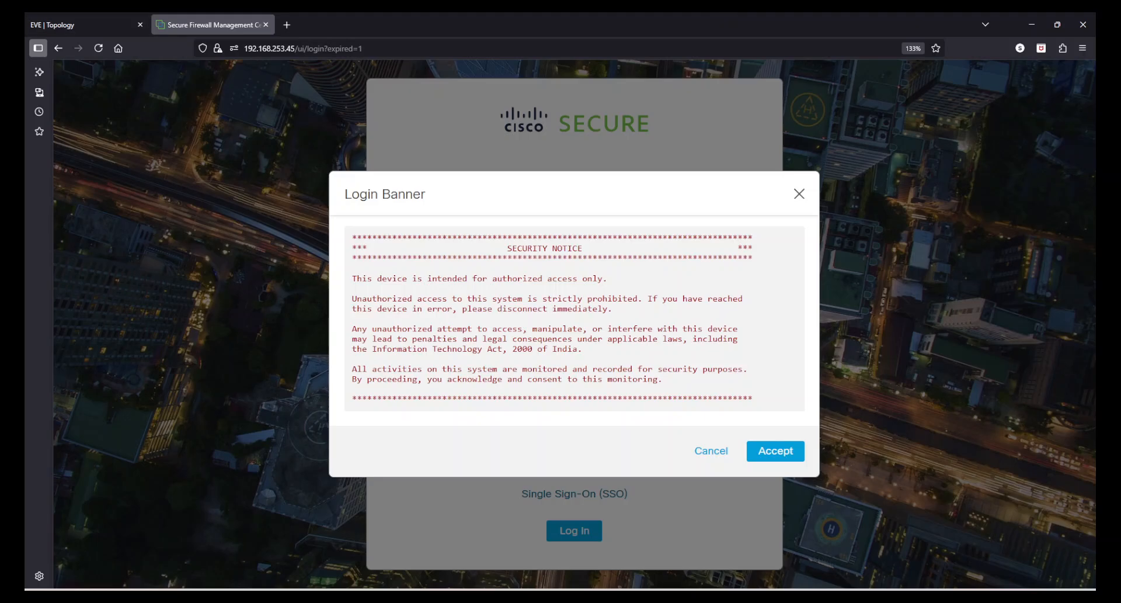
pyautogui.press('Return')
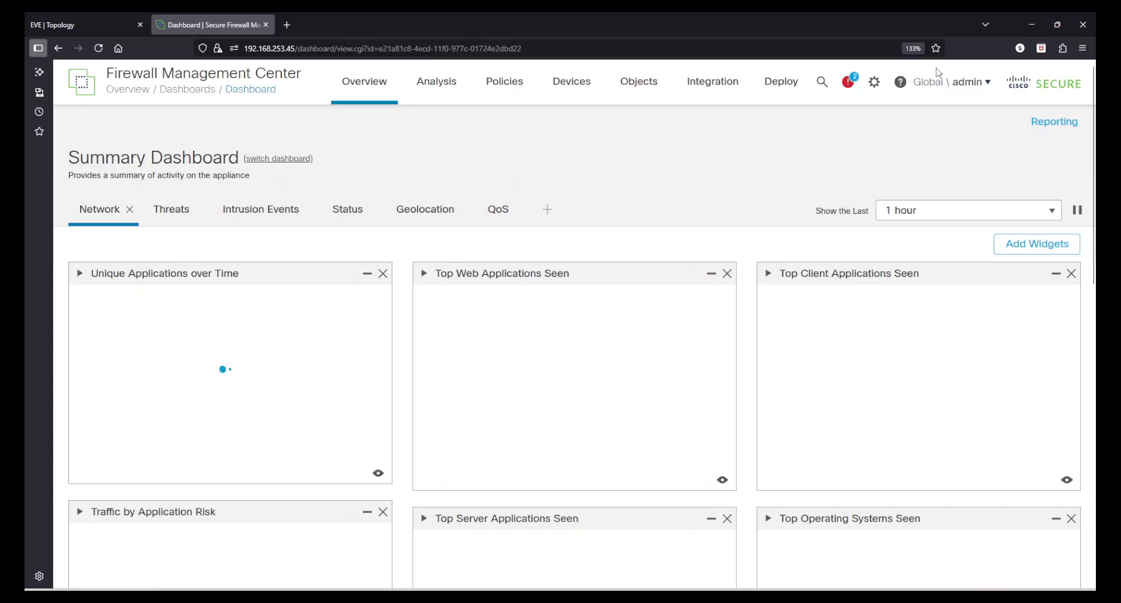
# Switch to the Customer1 > Firewall domain and go to Objects > Object Management.
pyautogui.click(949, 81)
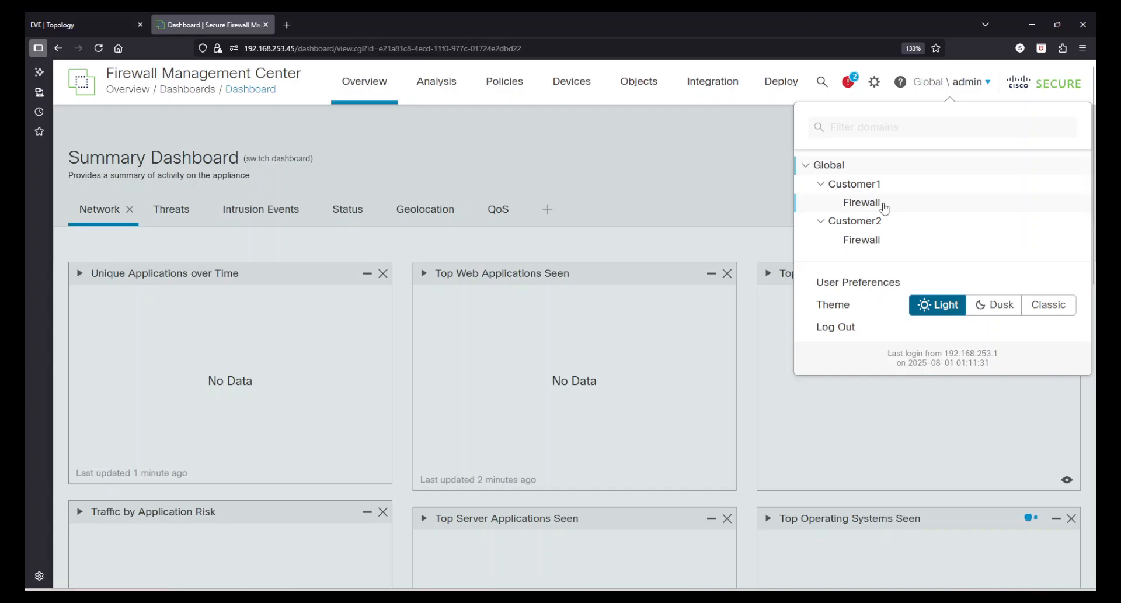
pyautogui.click(883, 206)
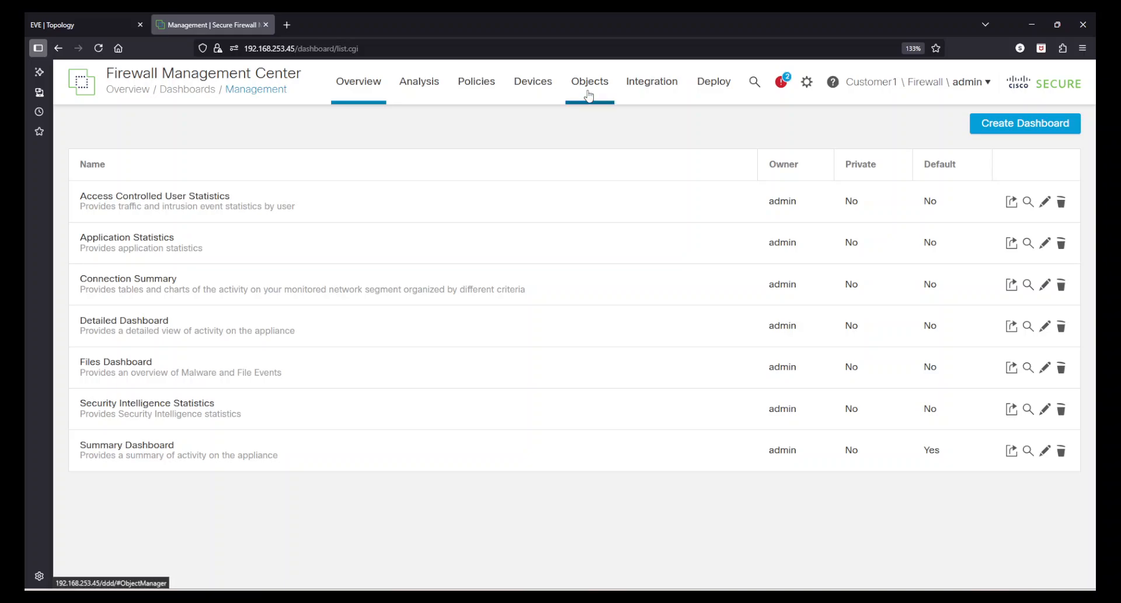
pyautogui.moveTo(589, 92)
pyautogui.click(614, 127)
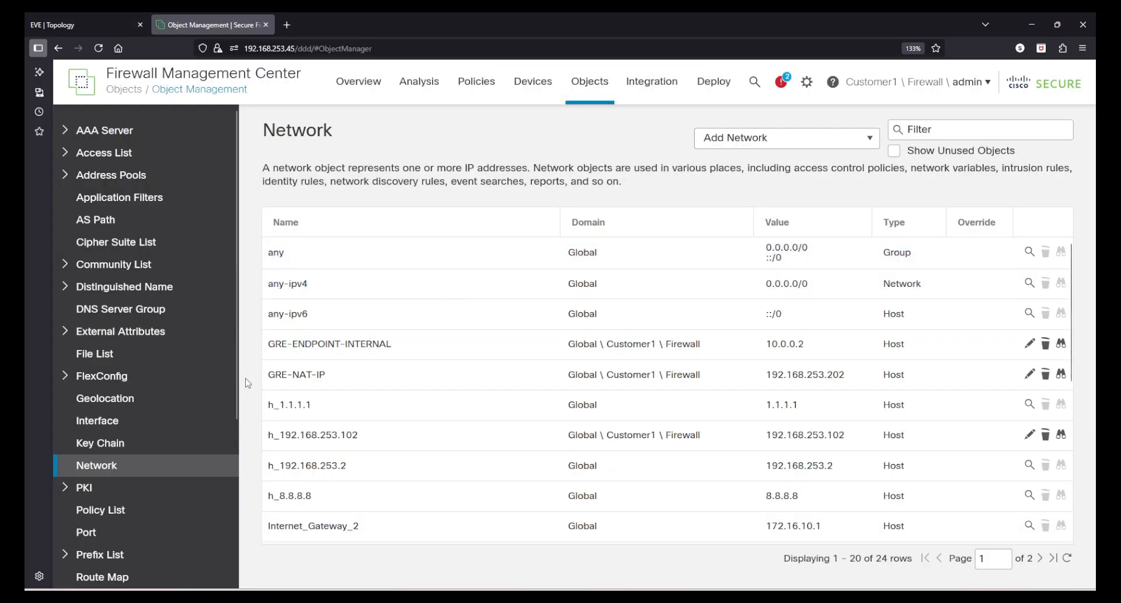
# Show the File List objects and select the Clean-List-Firewall row.
pyautogui.click(140, 355)
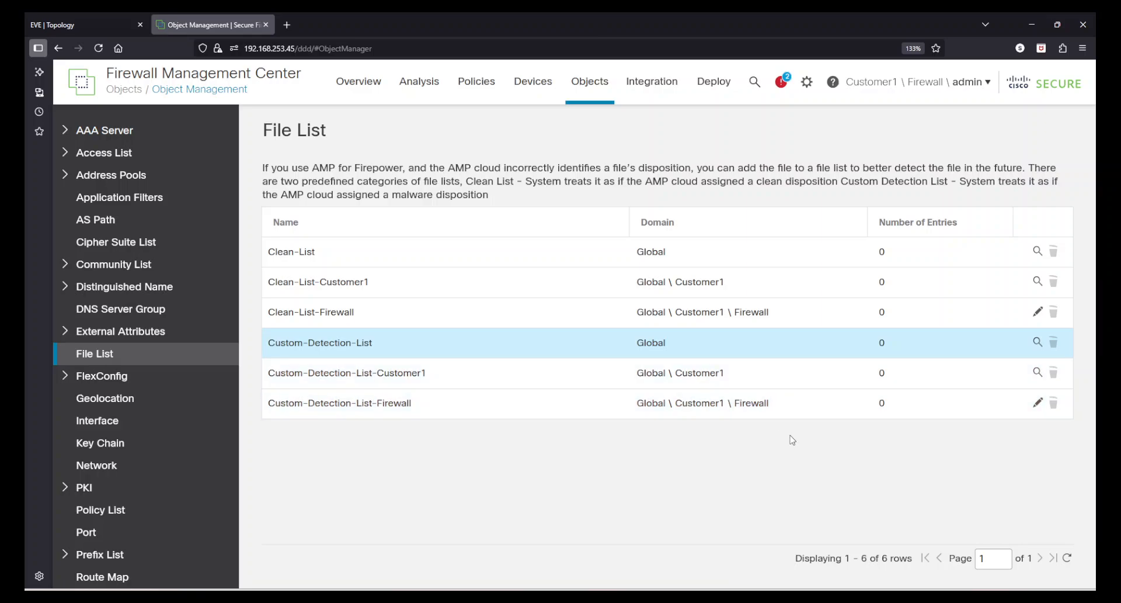
pyautogui.click(373, 318)
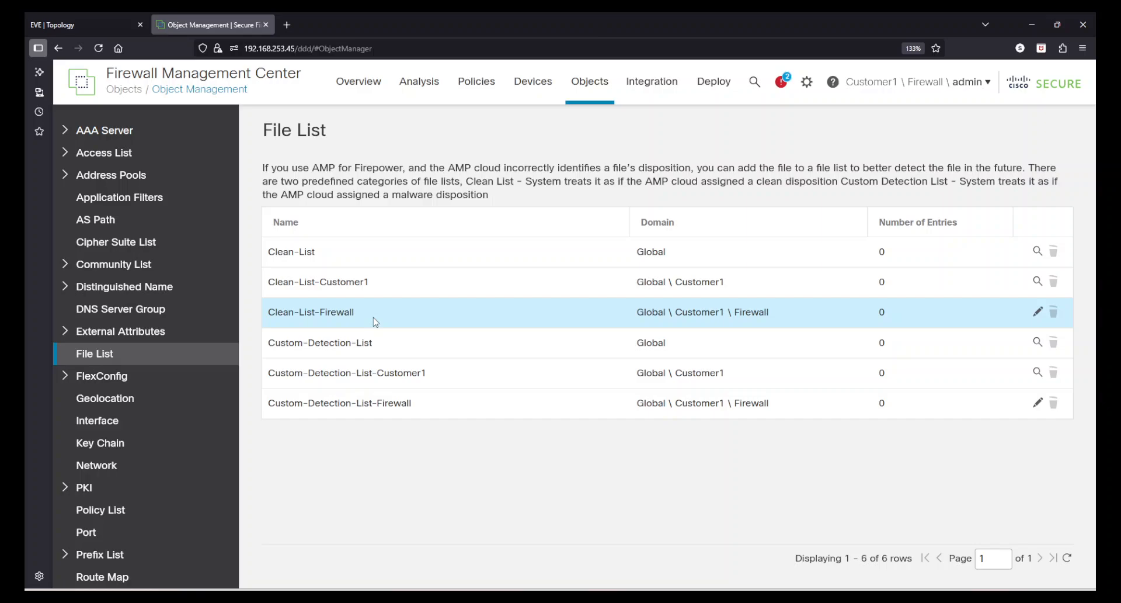
pyautogui.click(363, 407)
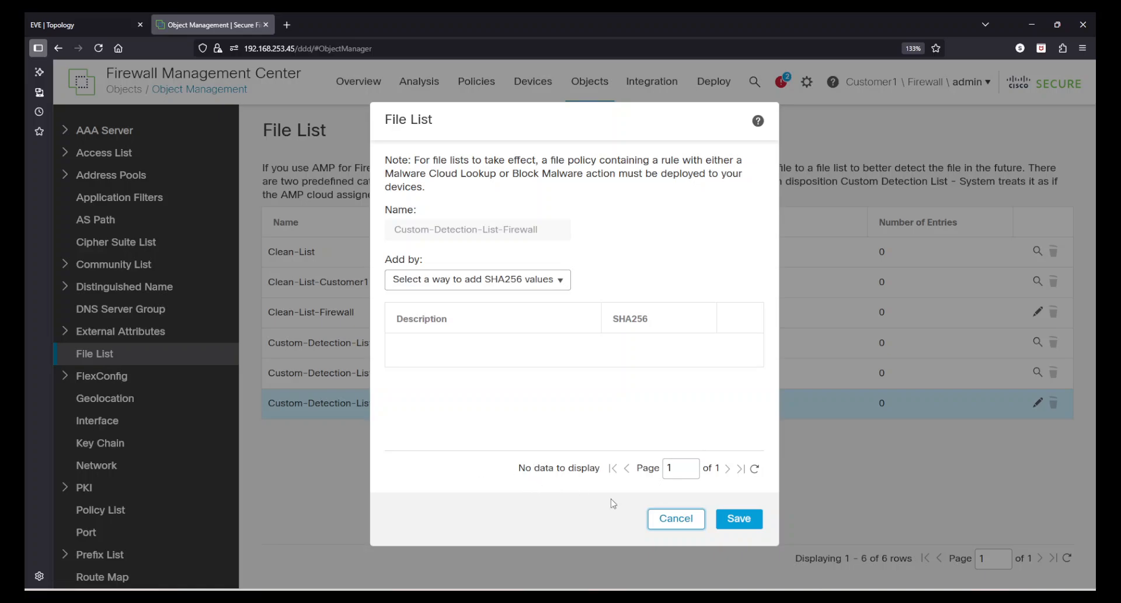
pyautogui.click(673, 519)
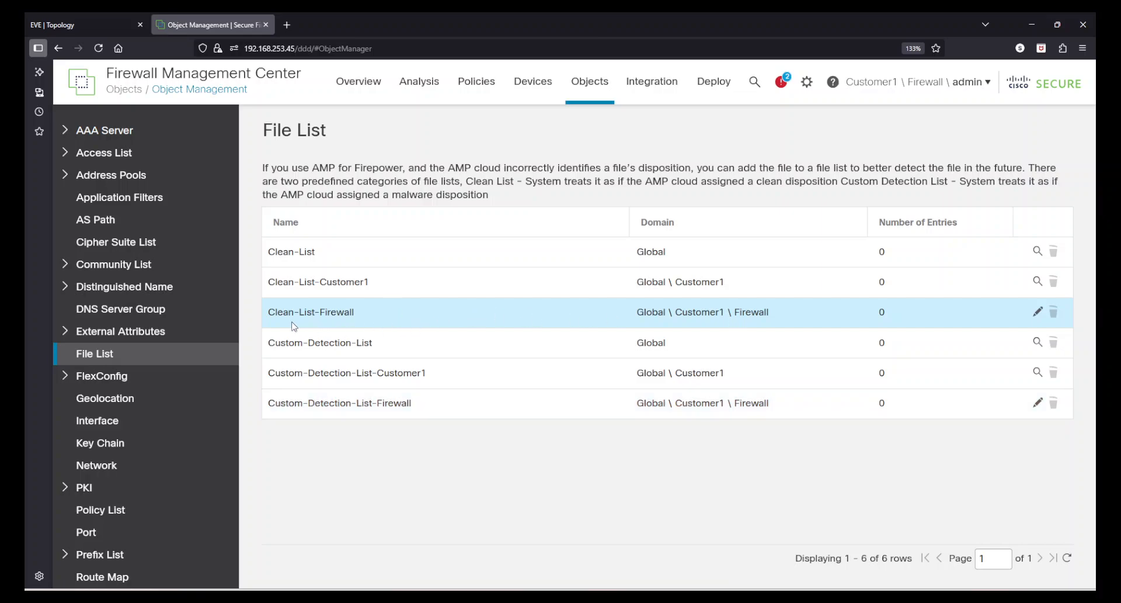
pyautogui.click(1036, 314)
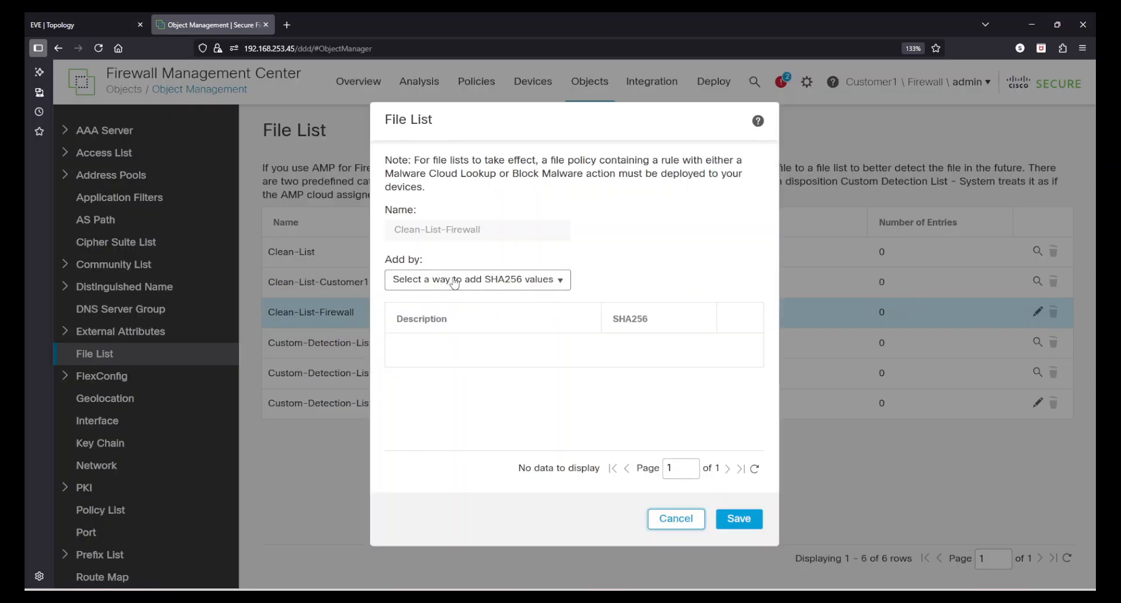
pyautogui.click(454, 281)
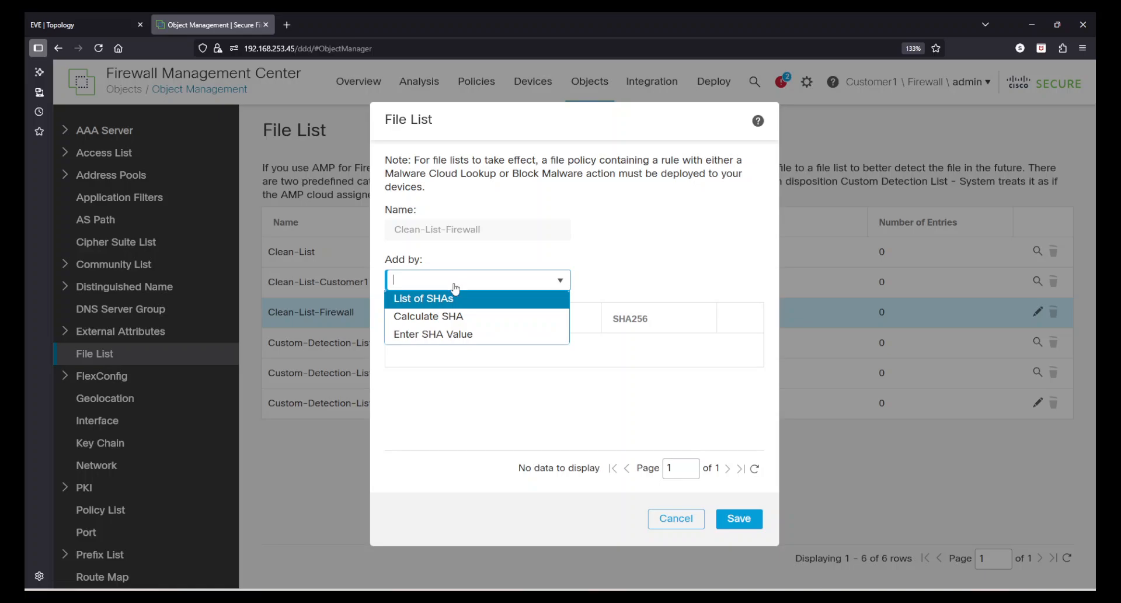
pyautogui.click(460, 345)
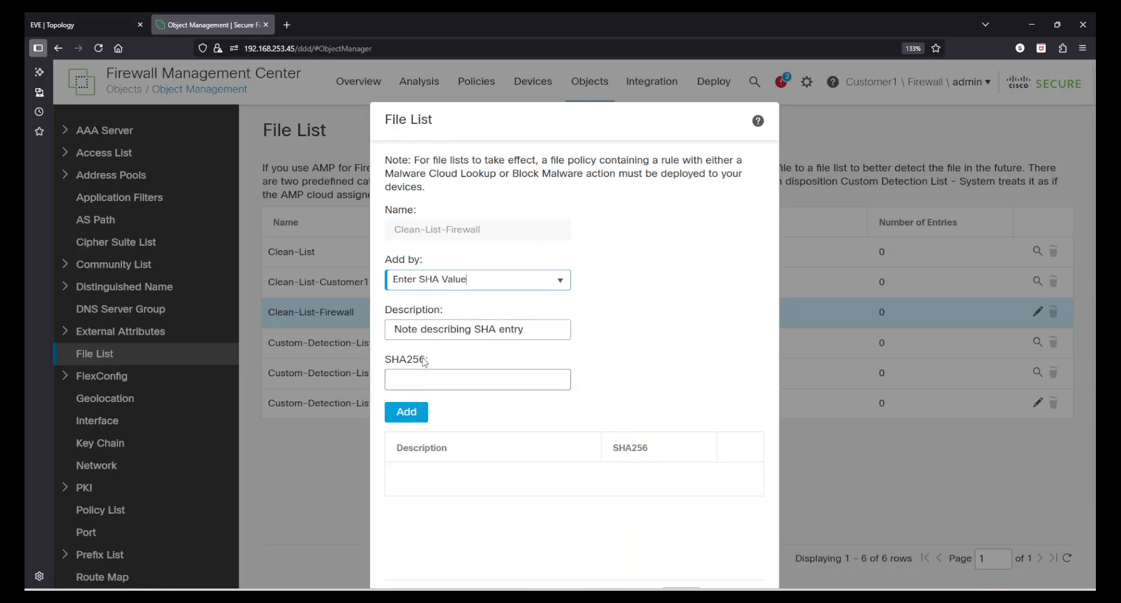
pyautogui.click(429, 380)
pyautogui.click(442, 332)
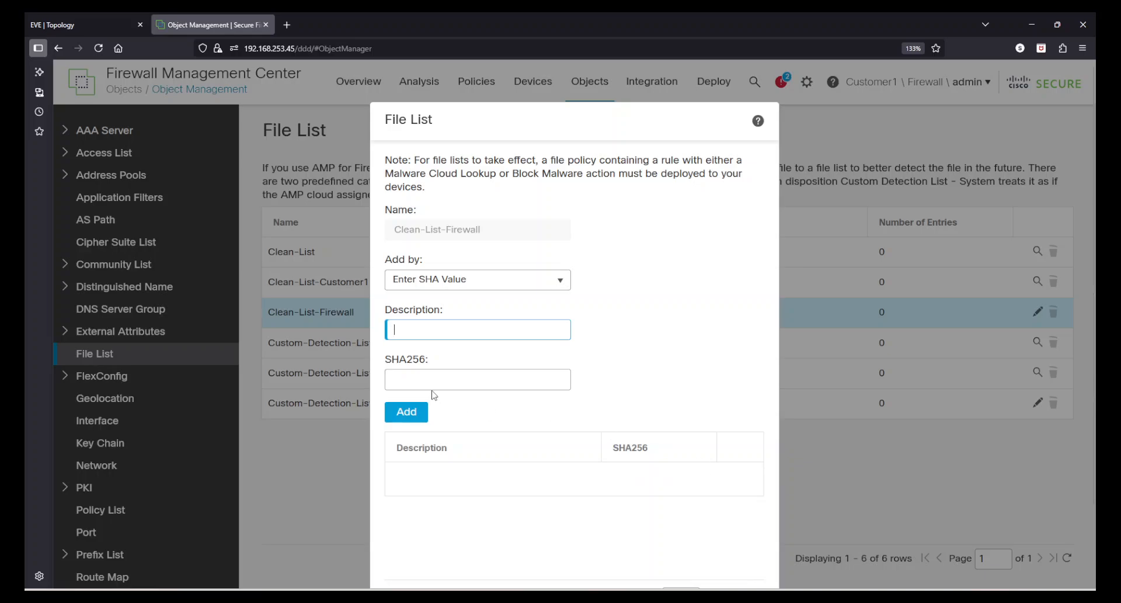
pyautogui.click(420, 377)
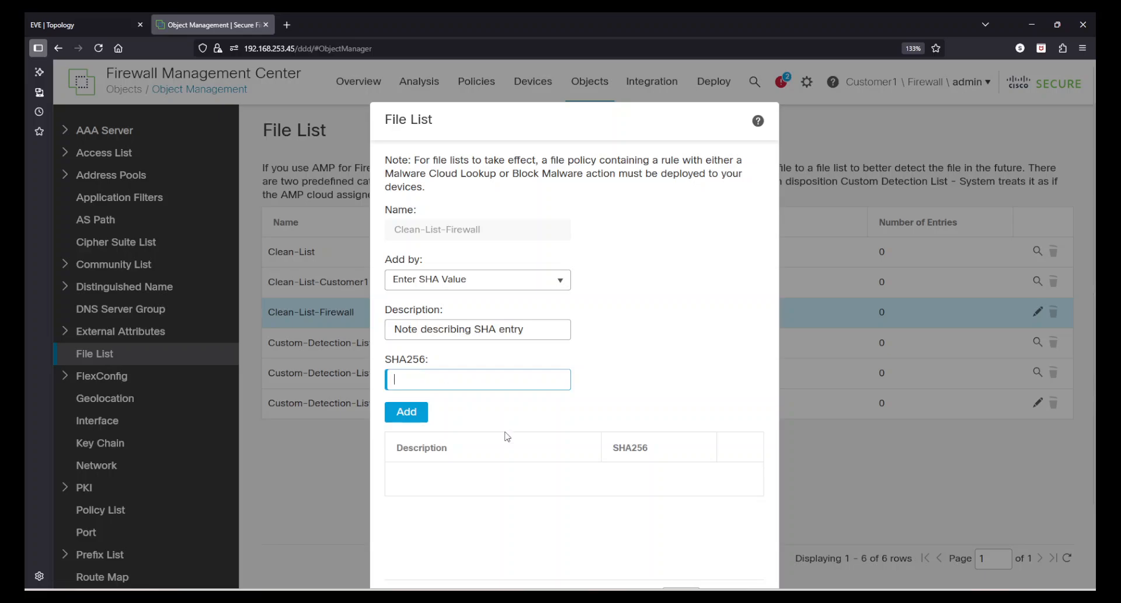
pyautogui.scroll(-3, 678, 392)
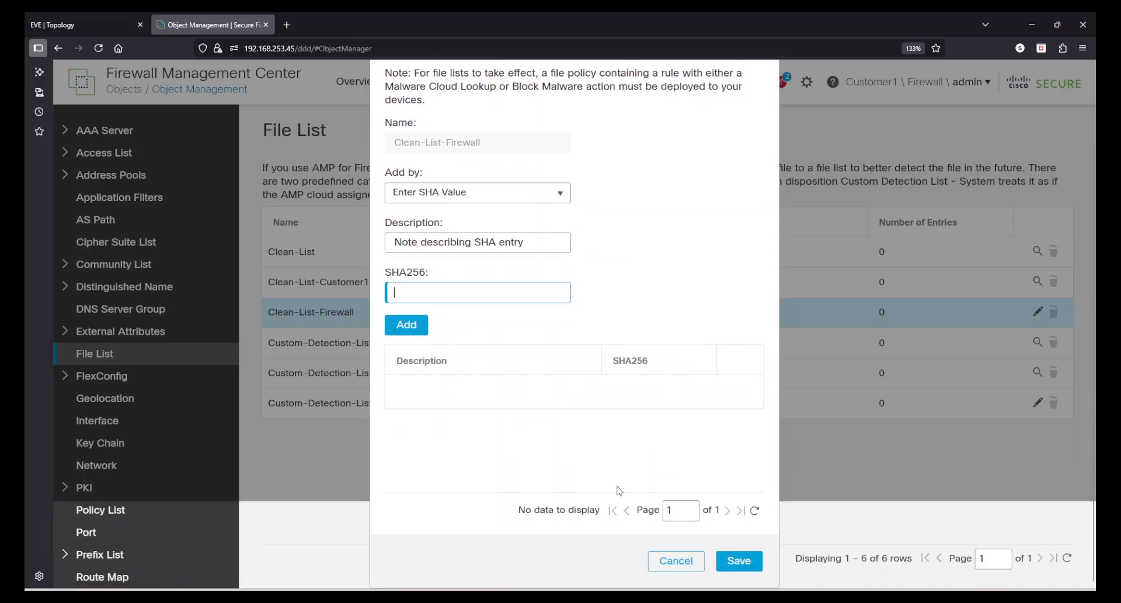
pyautogui.click(673, 562)
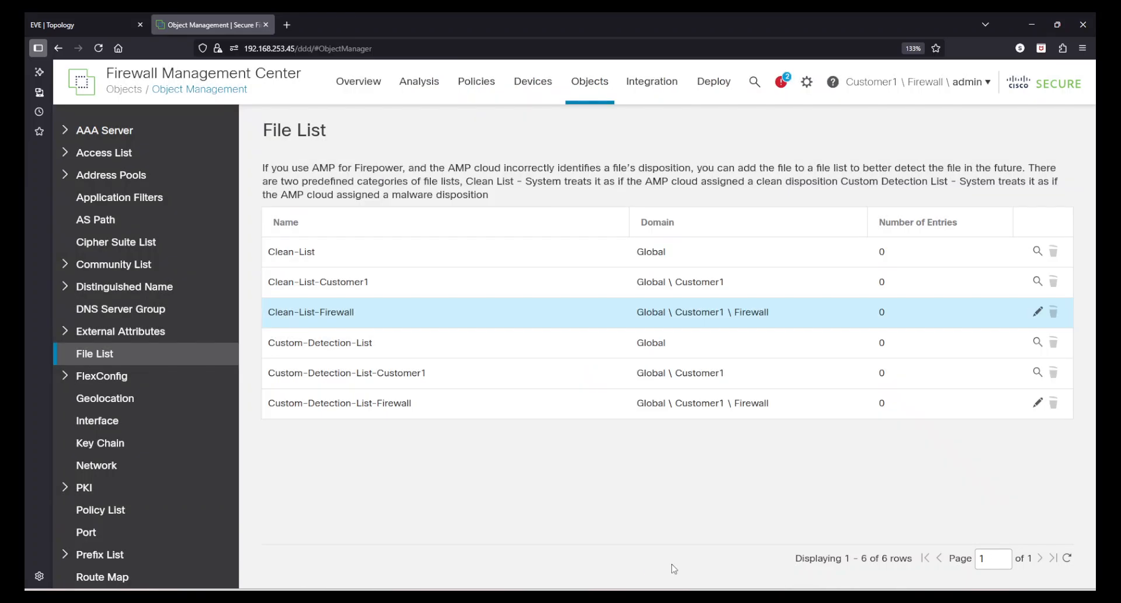
# Edit Clean-List-Firewall and choose to calculate a SHA256 from an uploaded file.
pyautogui.click(1037, 312)
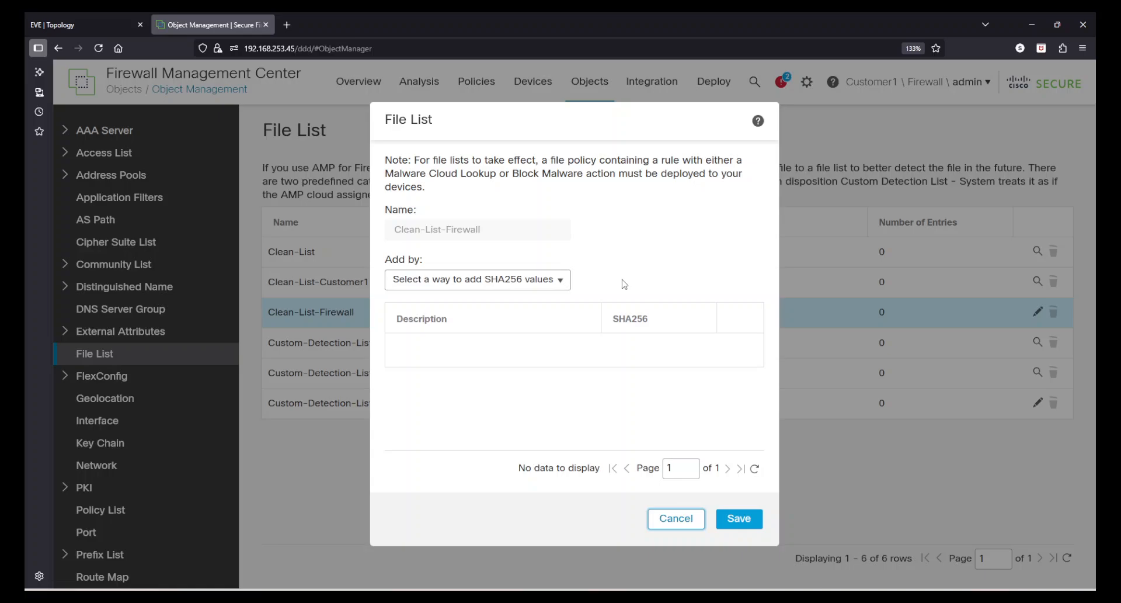
pyautogui.click(560, 281)
pyautogui.click(462, 317)
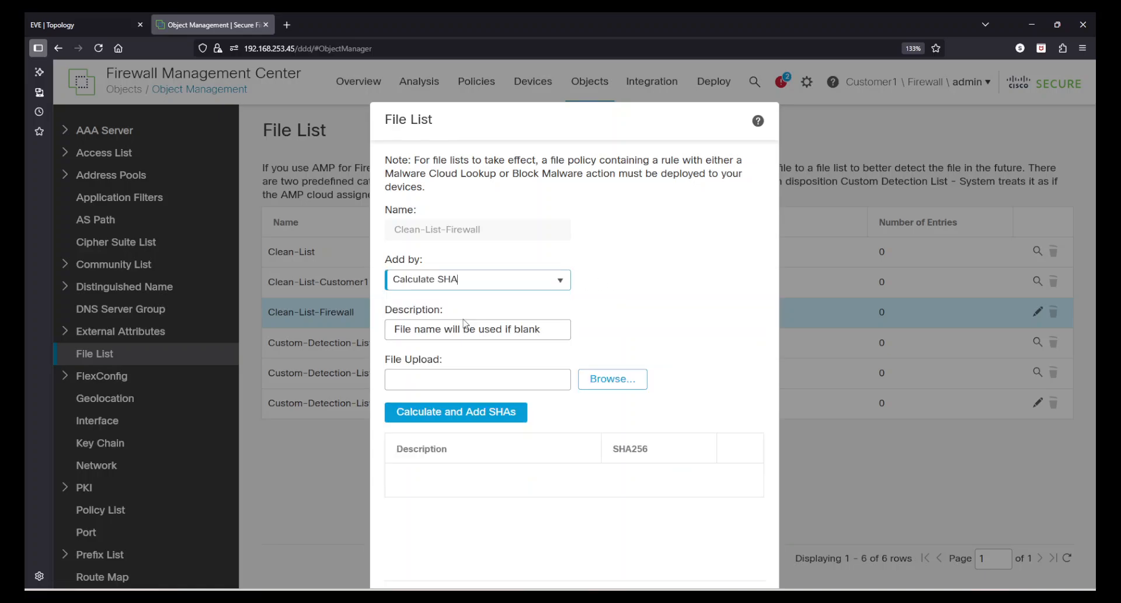
pyautogui.click(467, 329)
pyautogui.click(519, 377)
pyautogui.click(607, 380)
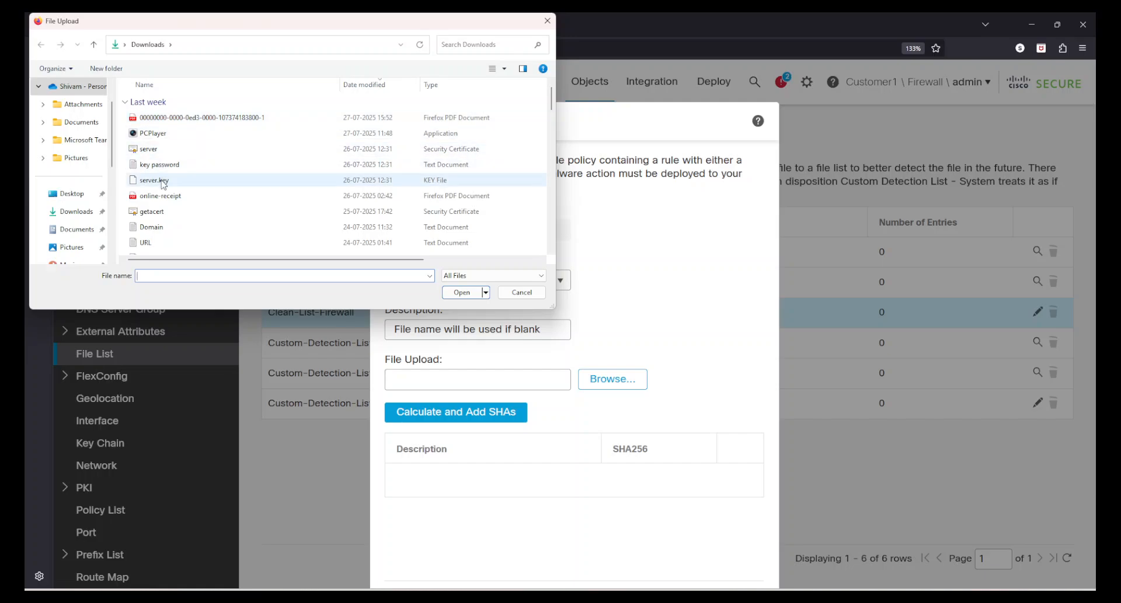
# Upload the first file from last month, calculate its SHA, and review the dialog.
pyautogui.scroll(-3, 202, 222)
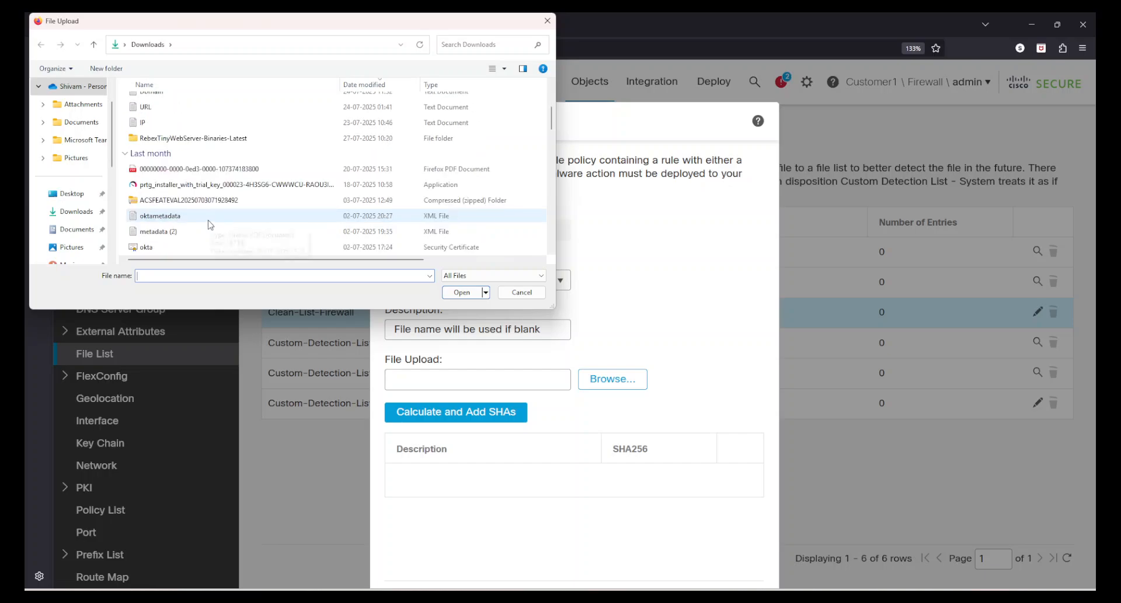
pyautogui.scroll(-1, 212, 225)
pyautogui.doubleClick(200, 118)
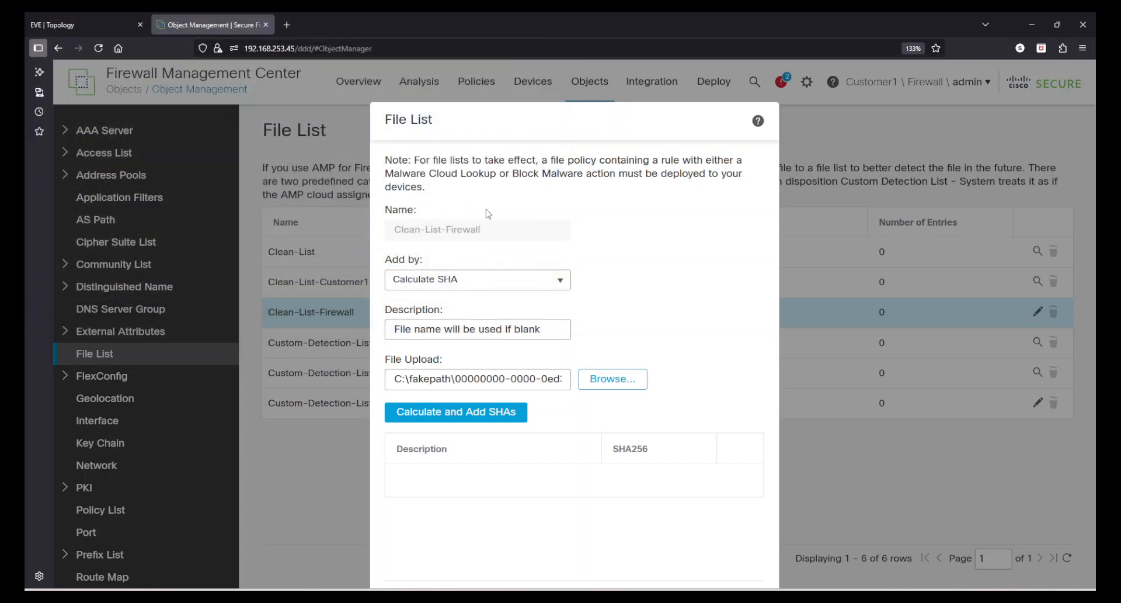
pyautogui.click(439, 411)
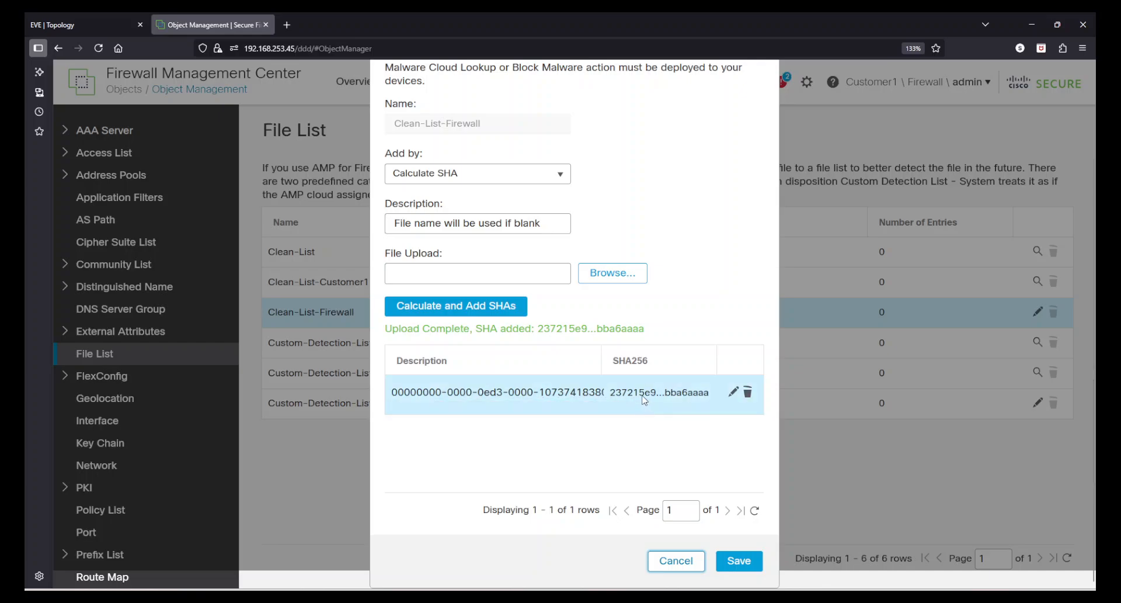
pyautogui.moveTo(424, 330); pyautogui.dragTo(658, 342)
pyautogui.click(658, 342)
pyautogui.scroll(2, 585, 439)
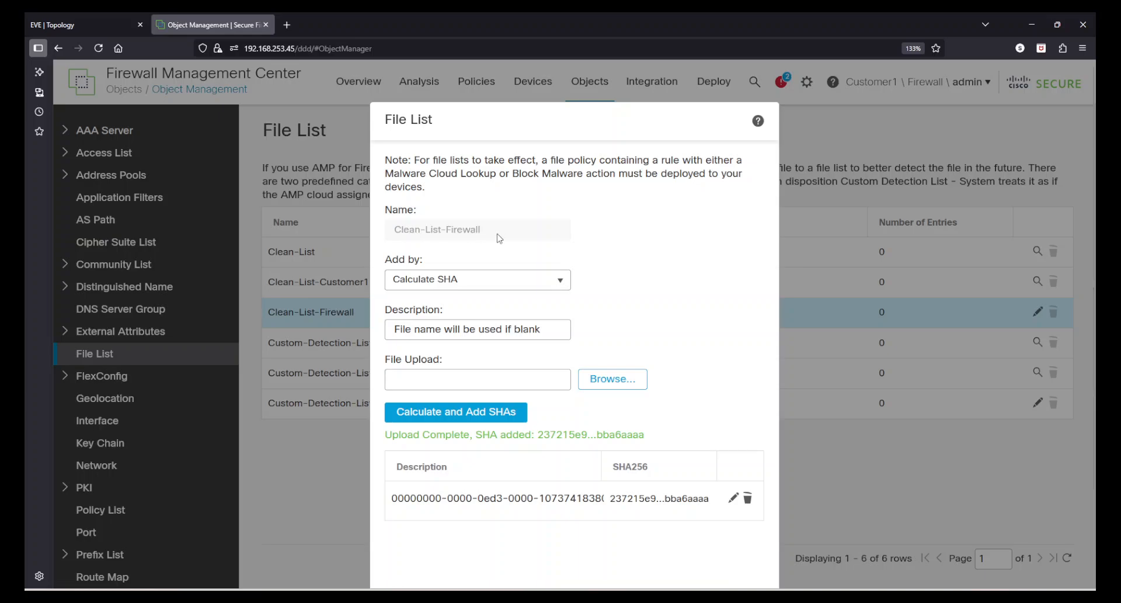
pyautogui.scroll(-2, 703, 332)
pyautogui.click(671, 561)
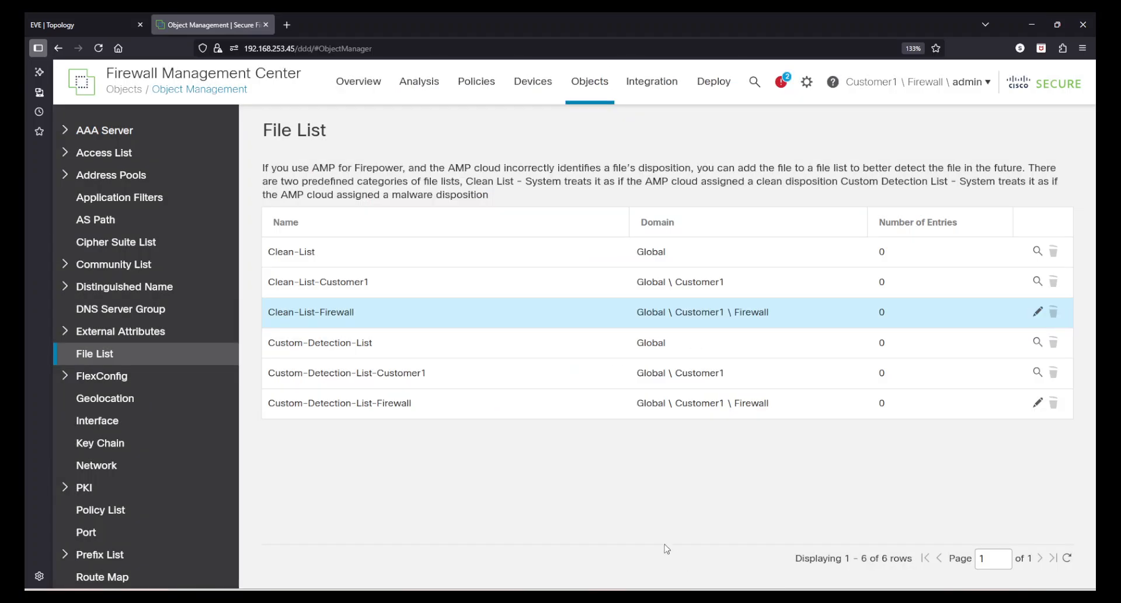
pyautogui.click(327, 414)
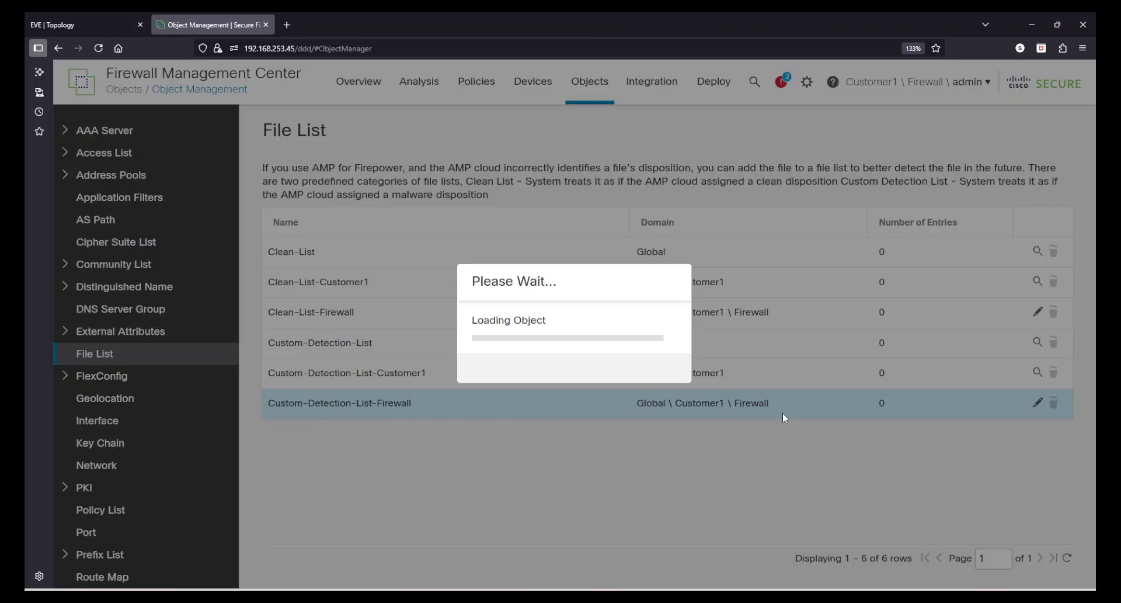
pyautogui.click(477, 281)
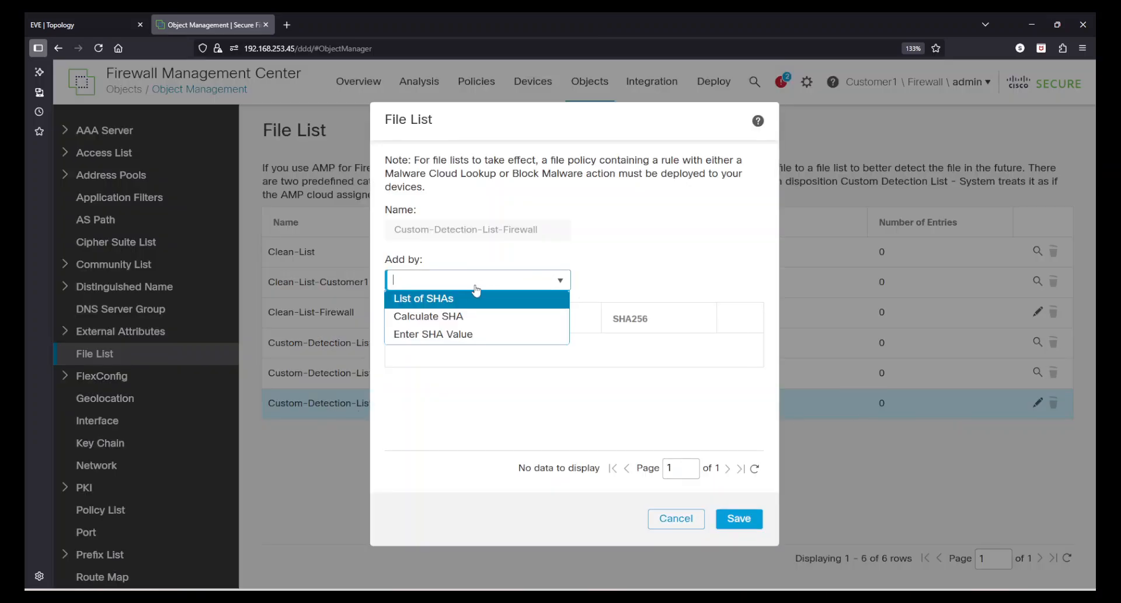
pyautogui.click(432, 316)
pyautogui.click(440, 280)
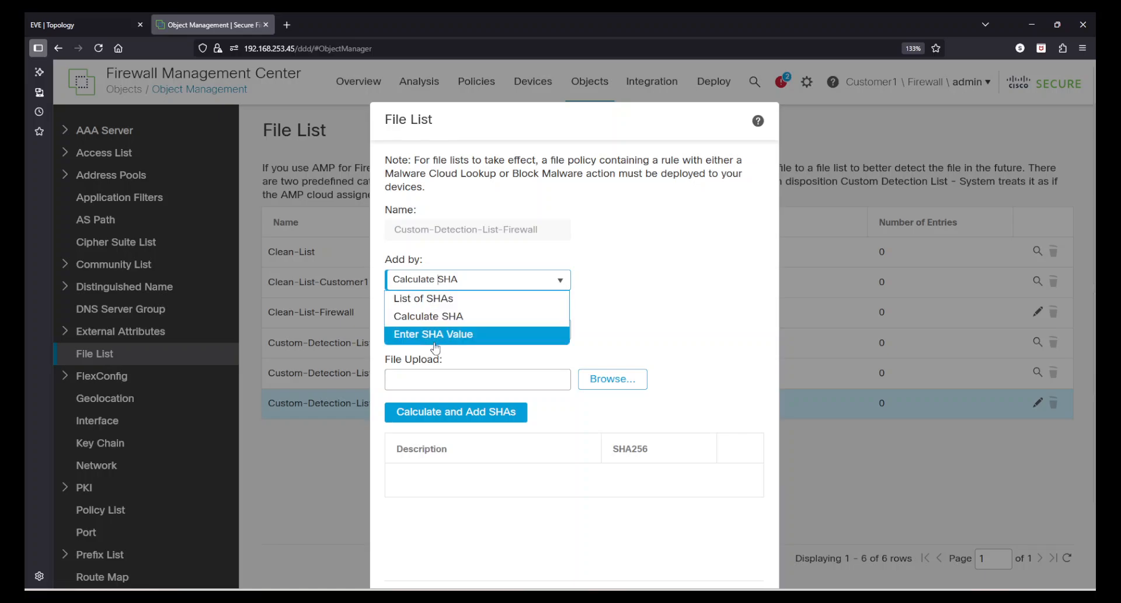
pyautogui.click(432, 316)
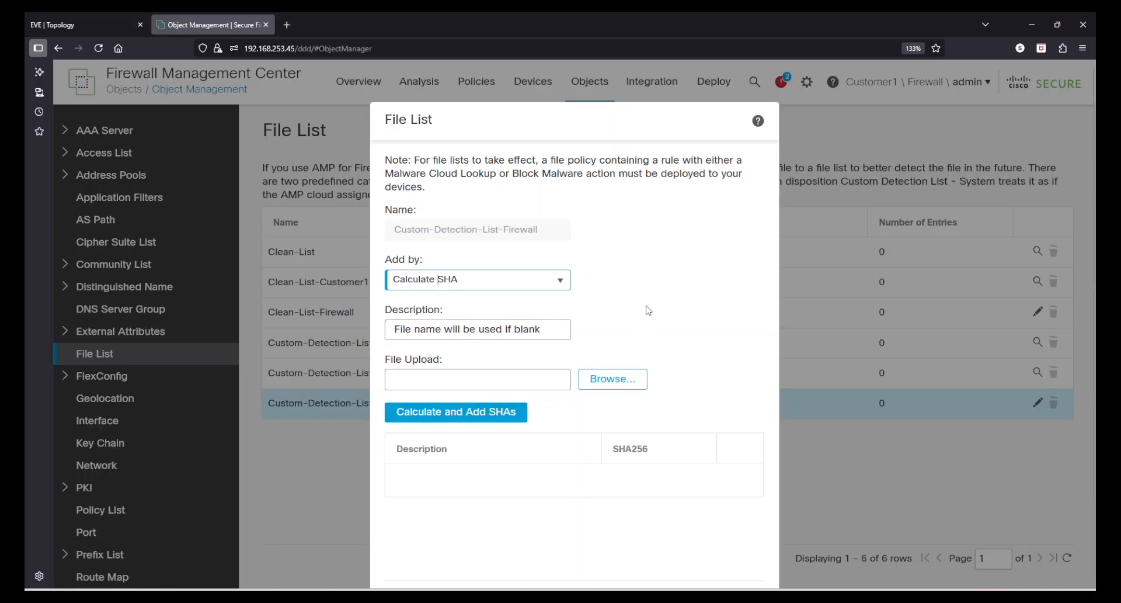
pyautogui.scroll(-2, 664, 421)
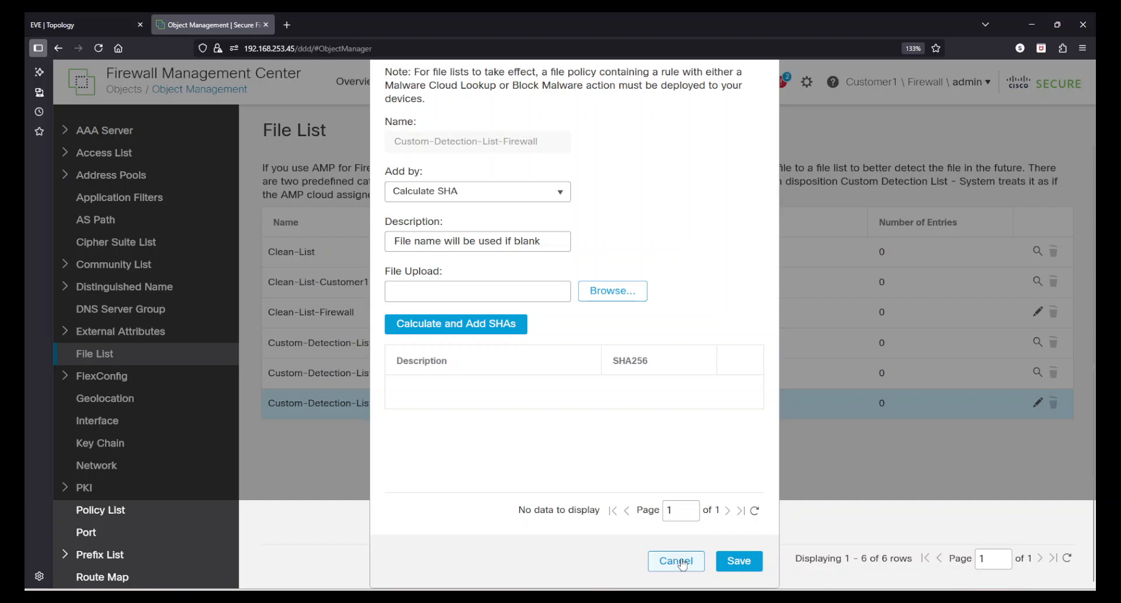
pyautogui.click(676, 560)
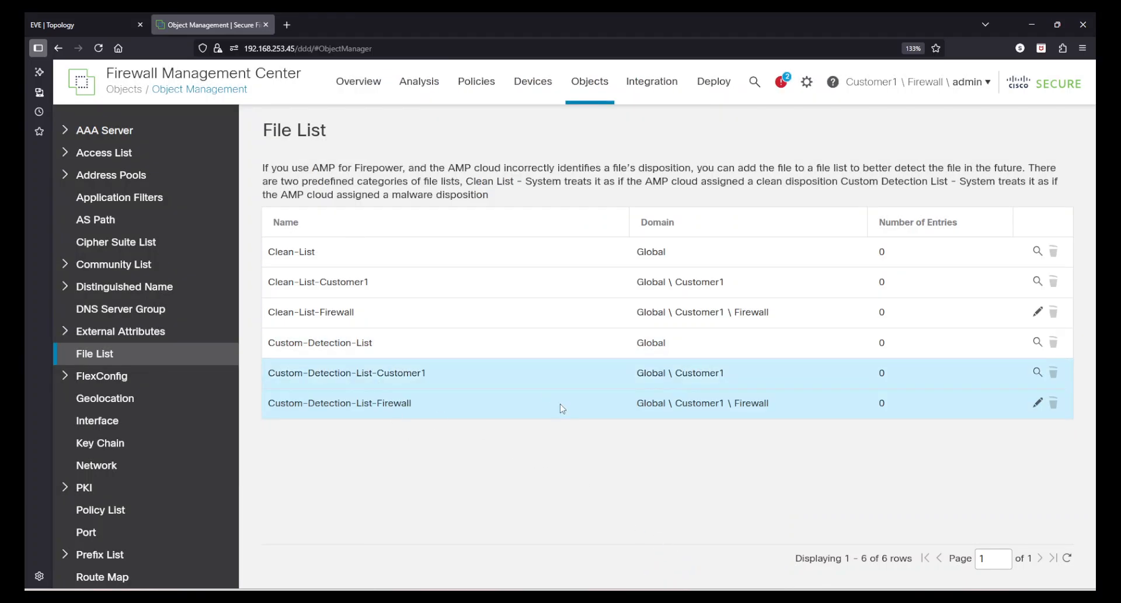
# Edit RoutedFTD_Access_Control_Policy from the Policies > Access Control list.
pyautogui.moveTo(476, 94)
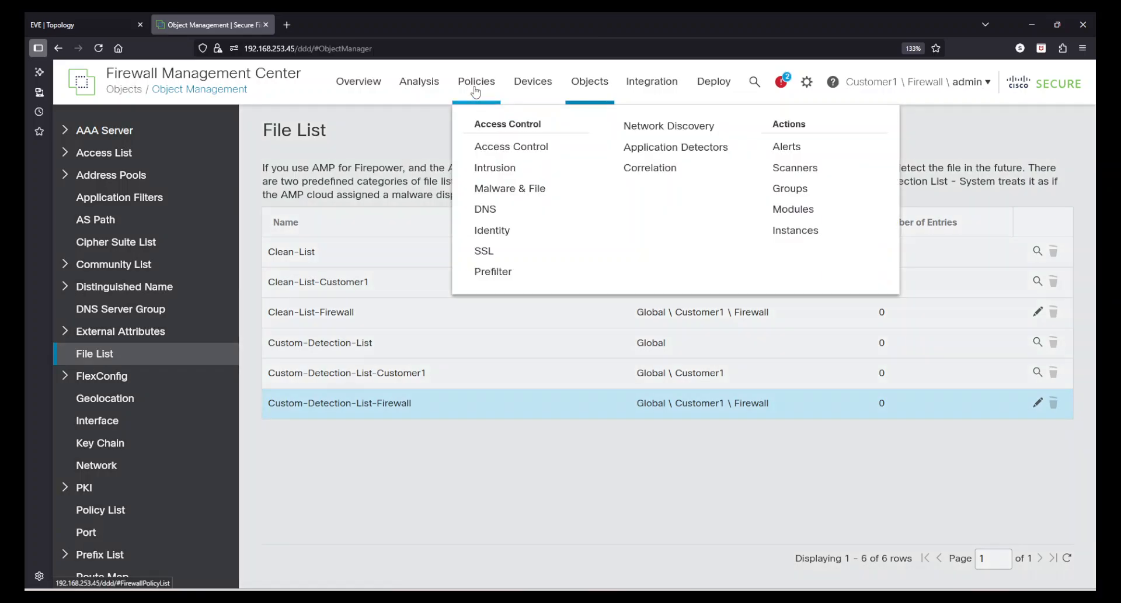
pyautogui.click(496, 147)
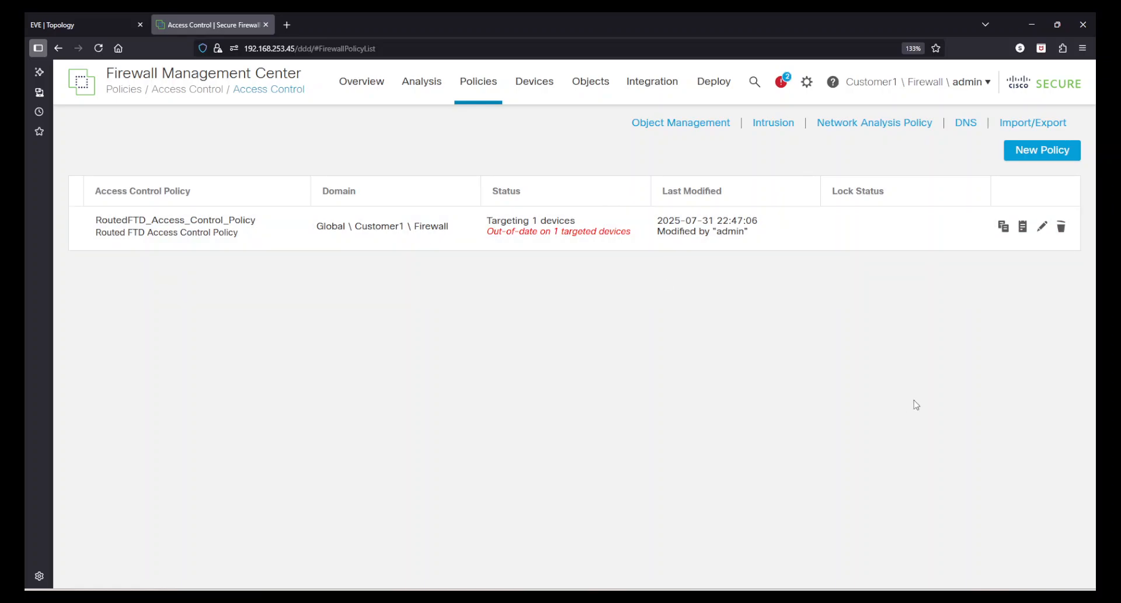
pyautogui.click(1041, 229)
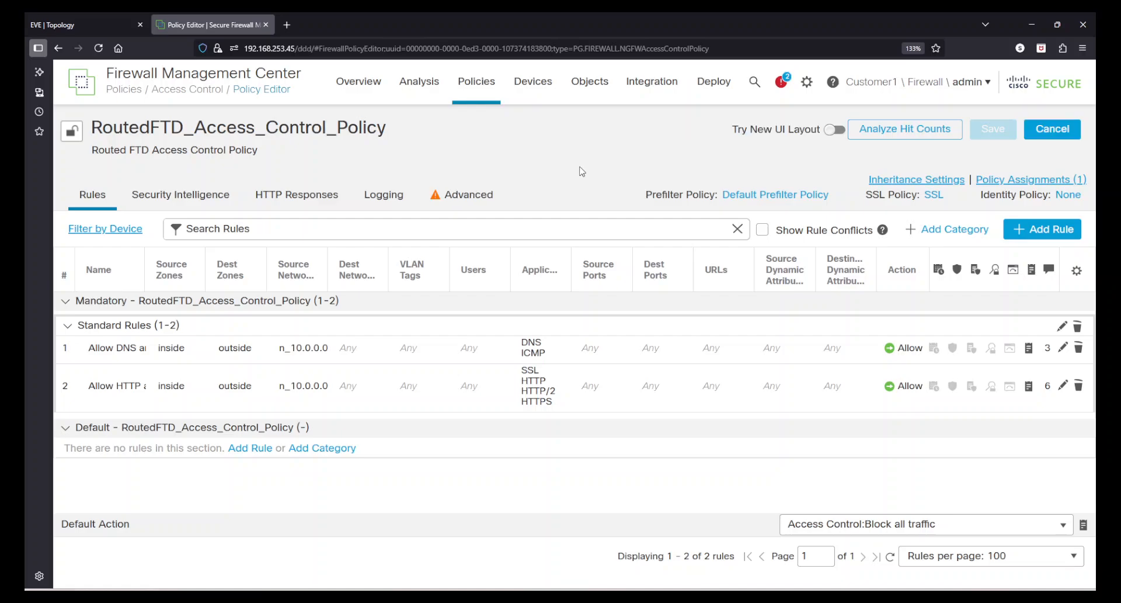
# On the policy's Advanced tab, edit the Files and Malware Settings section.
pyautogui.click(464, 194)
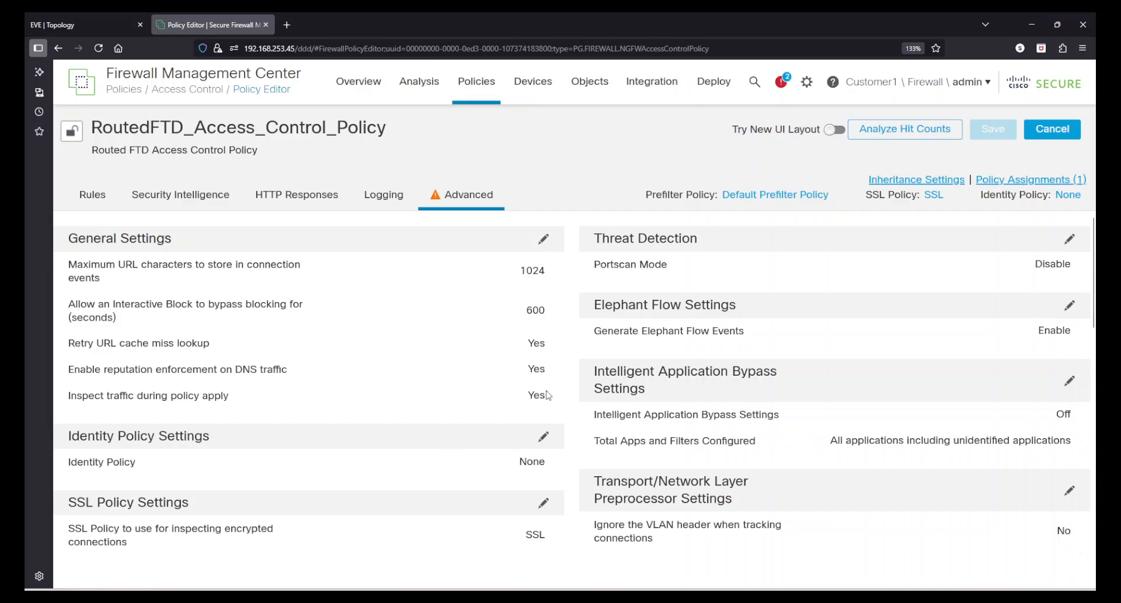
pyautogui.scroll(-4, 398, 393)
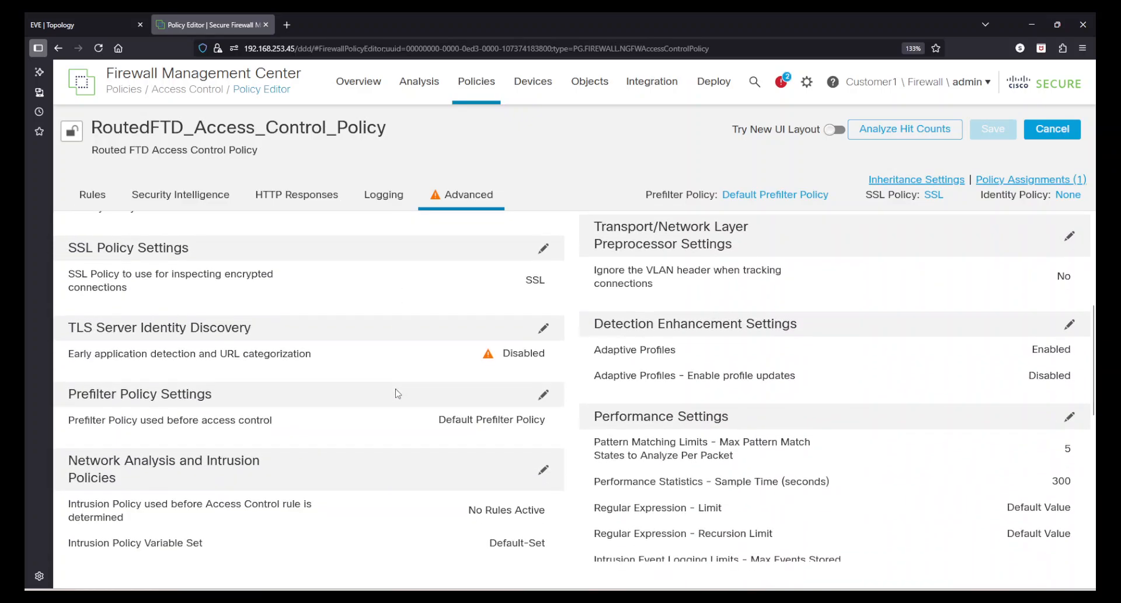
pyautogui.scroll(-5, 398, 393)
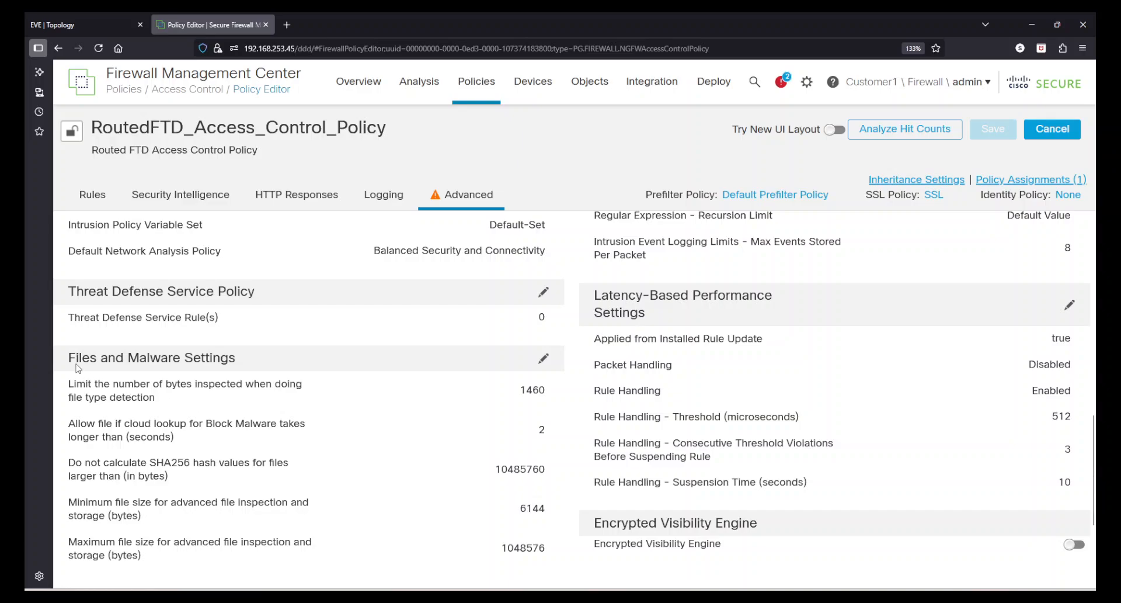
pyautogui.moveTo(76, 365); pyautogui.dragTo(240, 372)
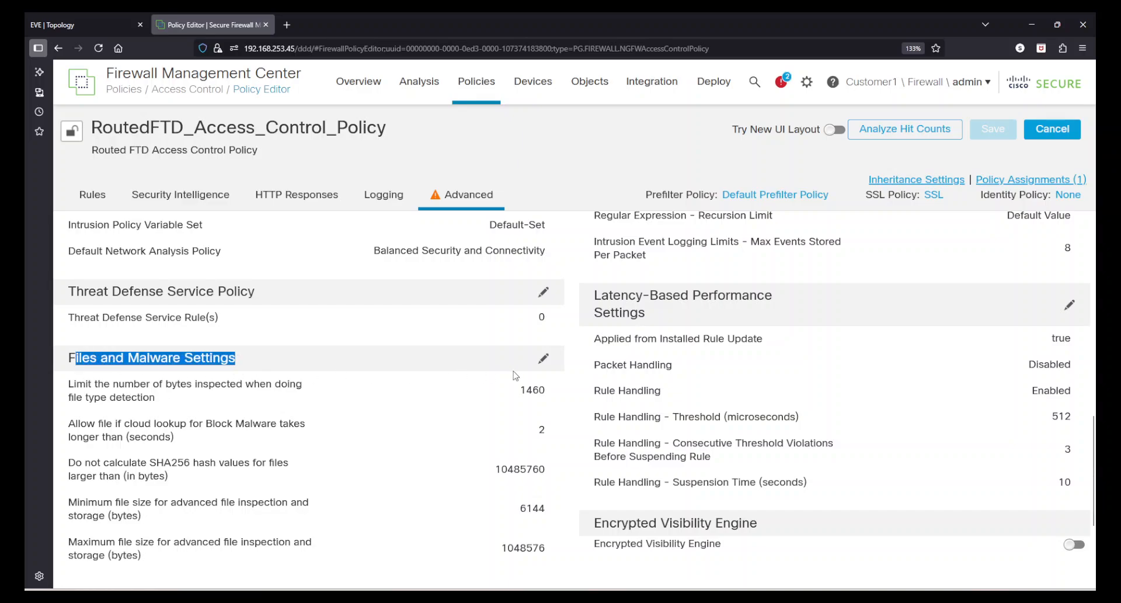
pyautogui.click(541, 366)
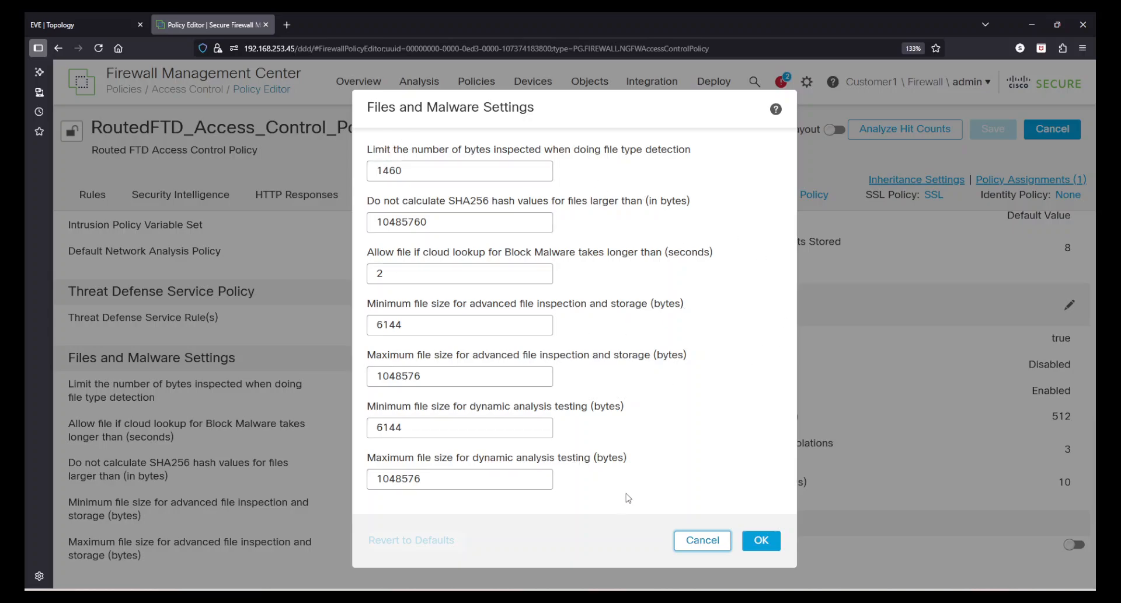
pyautogui.moveTo(383, 150); pyautogui.dragTo(484, 153)
pyautogui.click(511, 152)
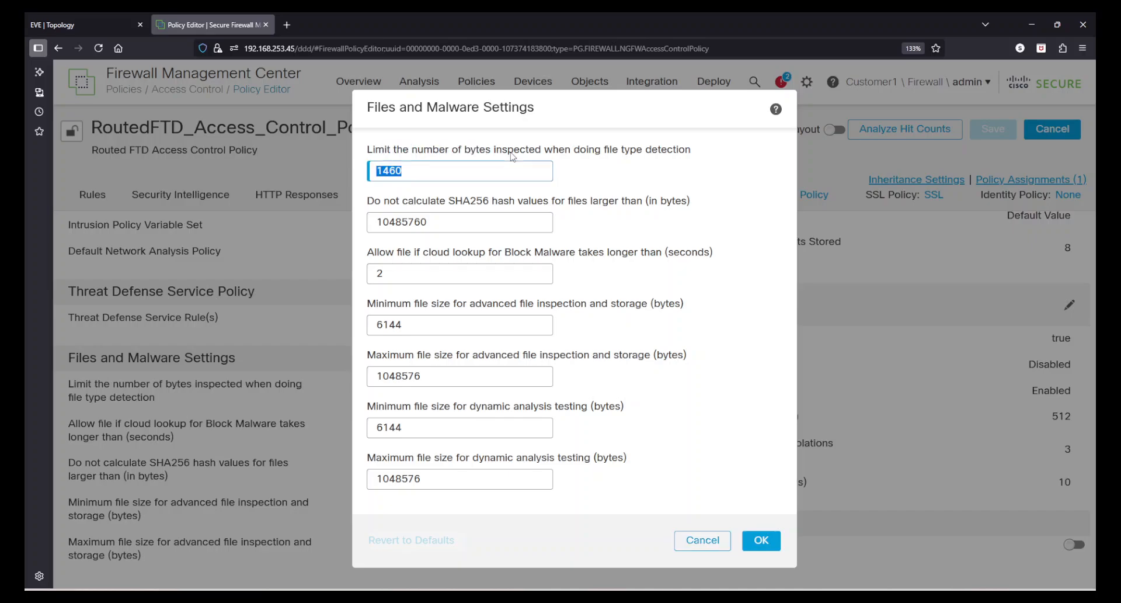
pyautogui.click(579, 147)
pyautogui.moveTo(580, 149); pyautogui.dragTo(673, 154)
pyautogui.click(407, 165)
pyautogui.moveTo(406, 168); pyautogui.dragTo(379, 167)
pyautogui.click(437, 170)
pyautogui.moveTo(437, 169); pyautogui.dragTo(379, 164)
pyautogui.click(467, 151)
pyautogui.moveTo(467, 151); pyautogui.dragTo(678, 150)
pyautogui.click(594, 150)
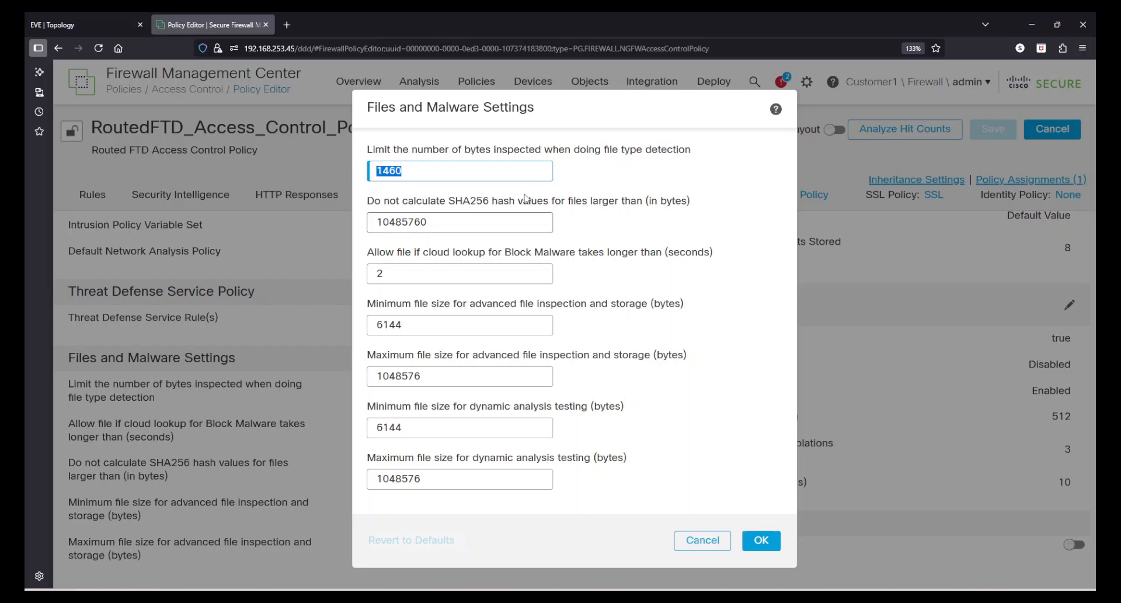
pyautogui.click(393, 206)
pyautogui.click(418, 170)
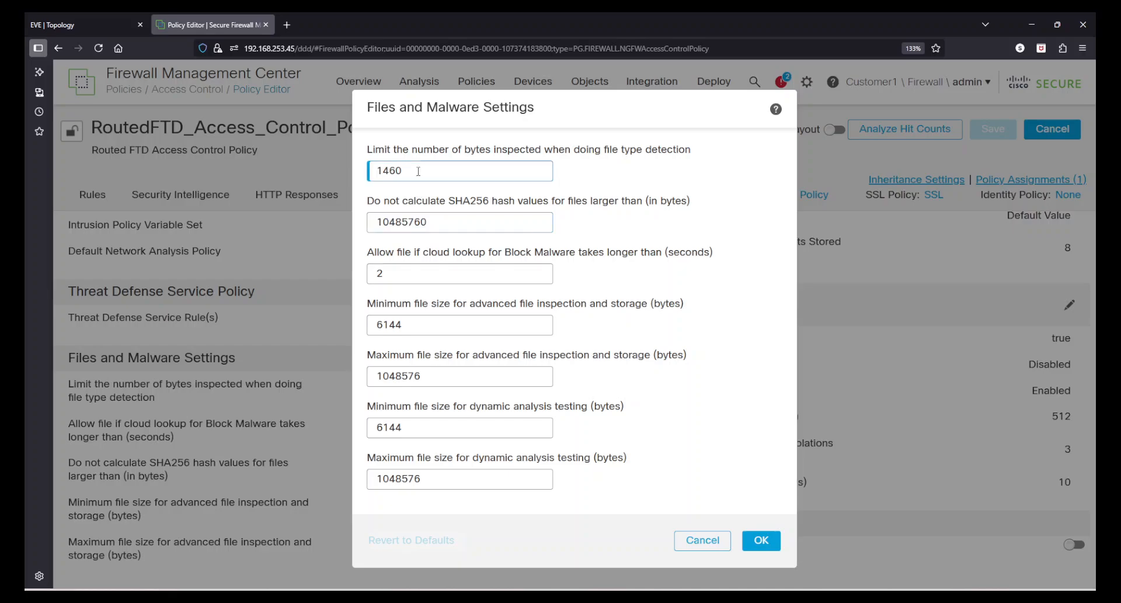
pyautogui.click(776, 111)
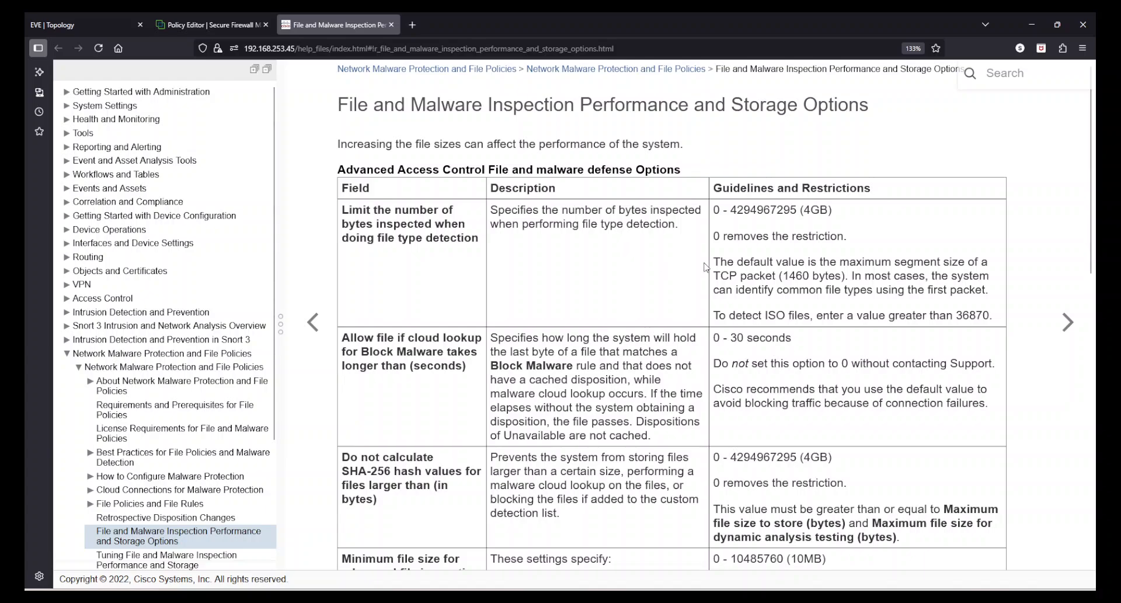
pyautogui.moveTo(715, 210); pyautogui.dragTo(803, 210)
pyautogui.click(787, 232)
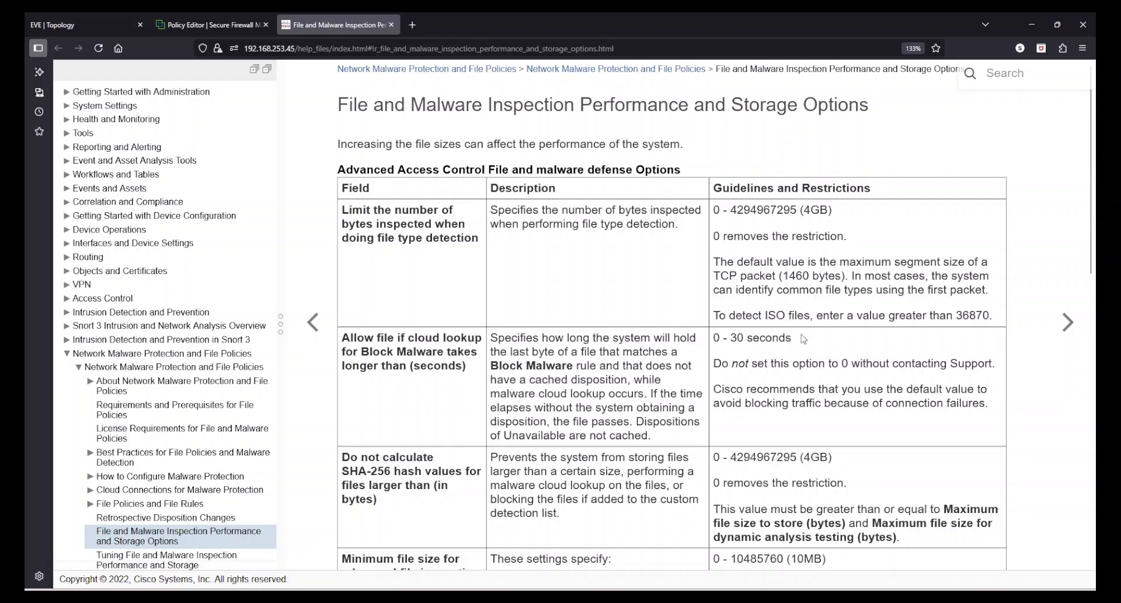
pyautogui.scroll(-4, 765, 274)
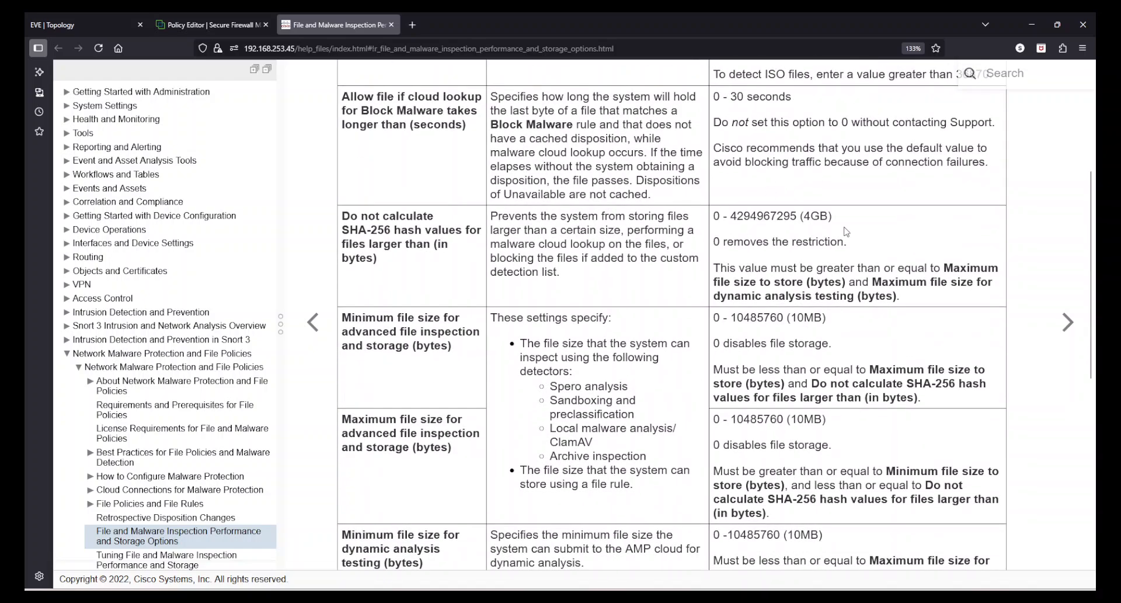
pyautogui.scroll(-7, 730, 442)
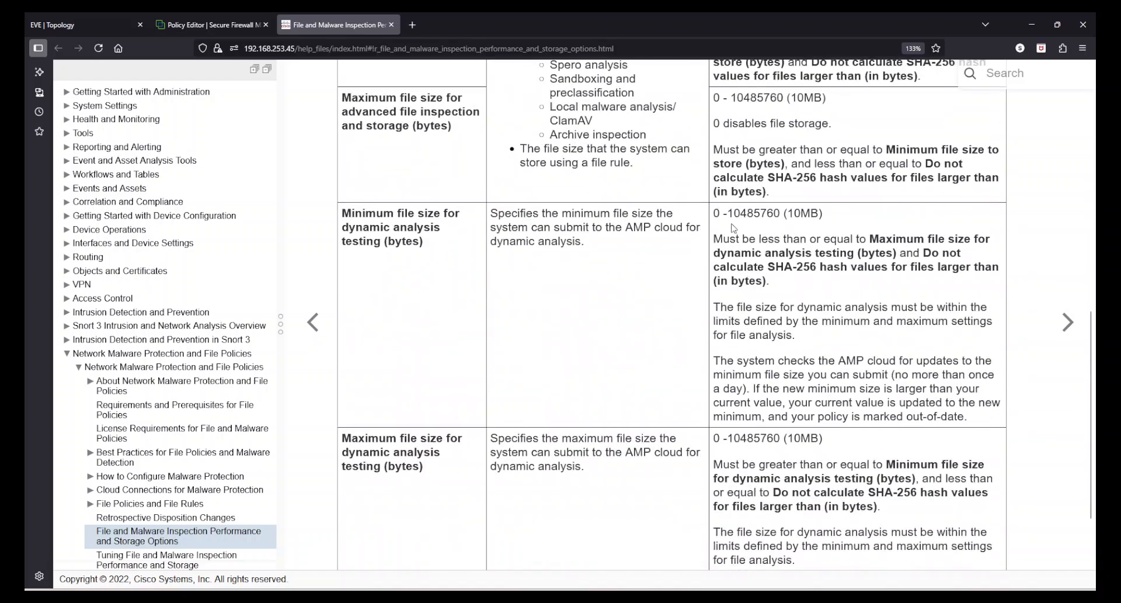
pyautogui.scroll(10, 790, 372)
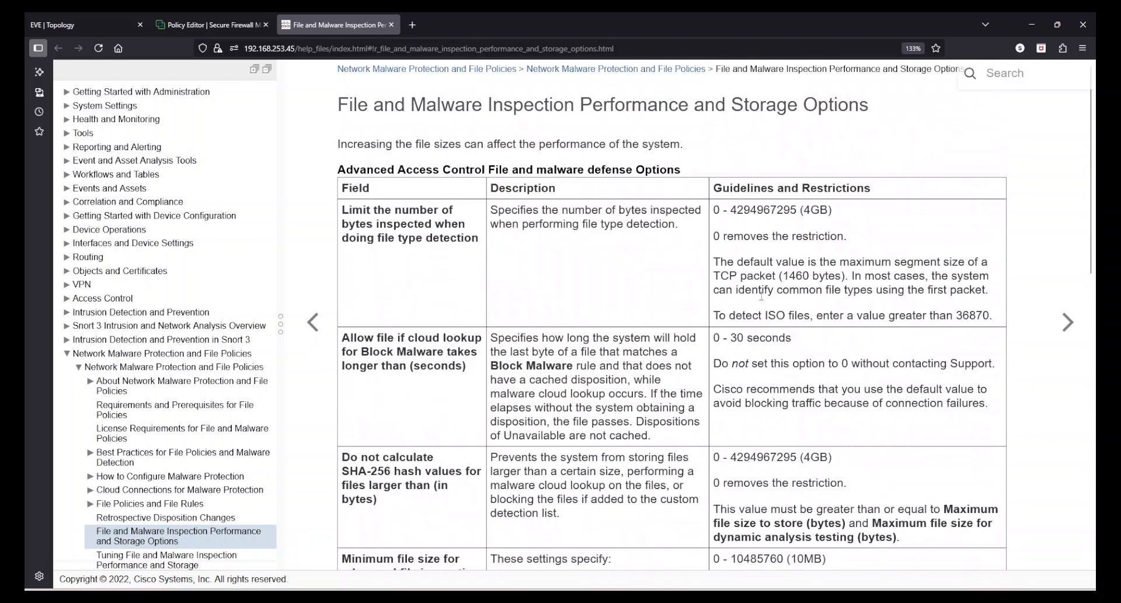
pyautogui.click(210, 25)
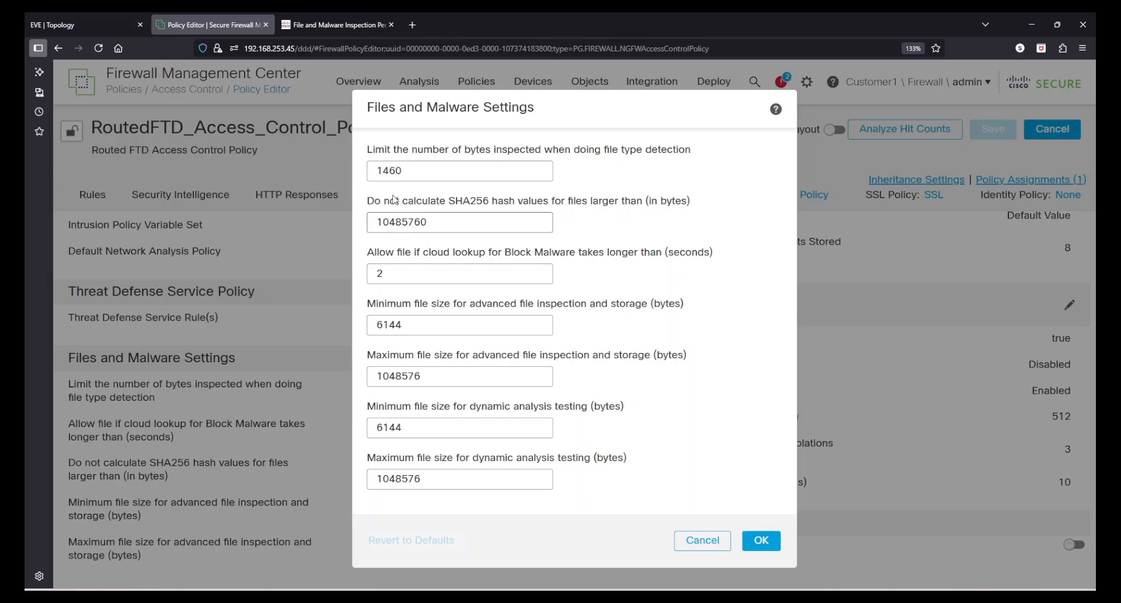
# Review the SHA256 size limit, the 2-second cloud lookup timeout and the minimum advanced inspection size settings.
pyautogui.moveTo(375, 202); pyautogui.dragTo(646, 204)
pyautogui.click(518, 255)
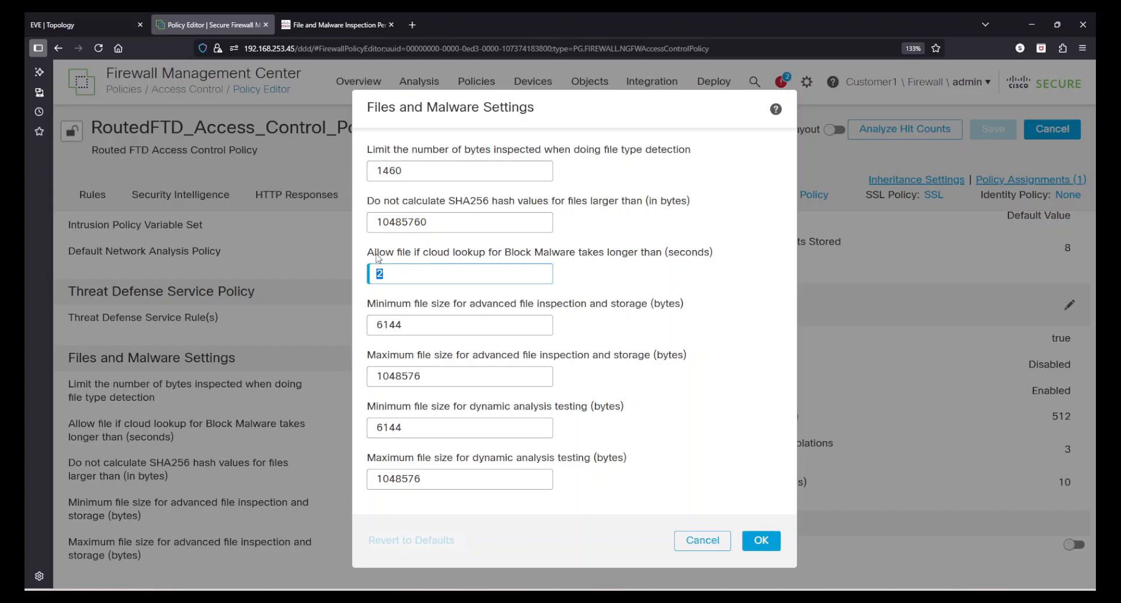
pyautogui.moveTo(377, 254); pyautogui.dragTo(641, 257)
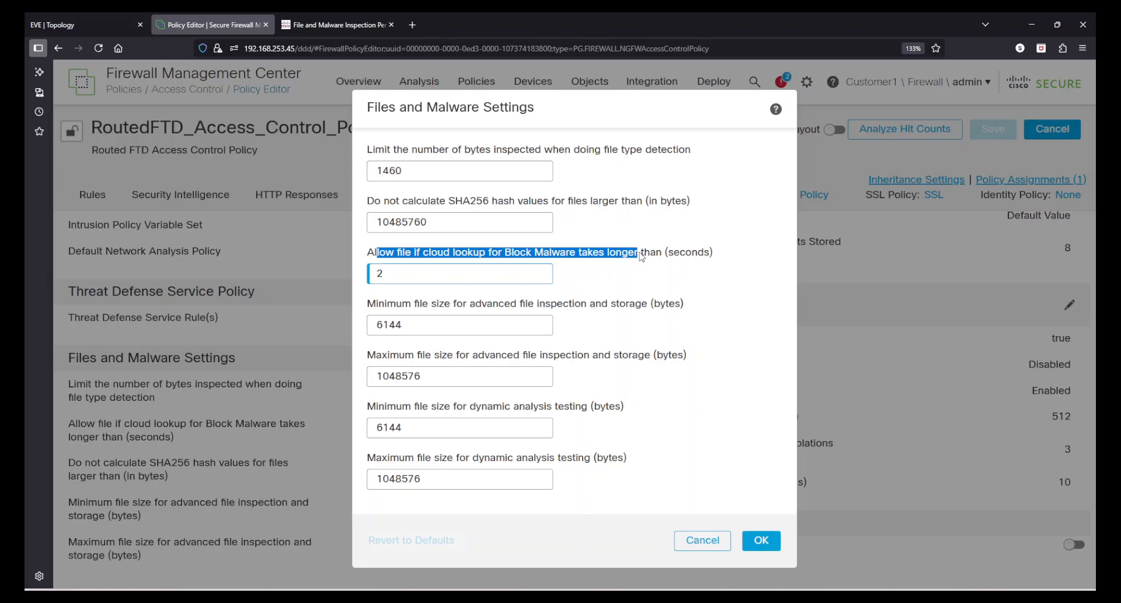
pyautogui.doubleClick(373, 272)
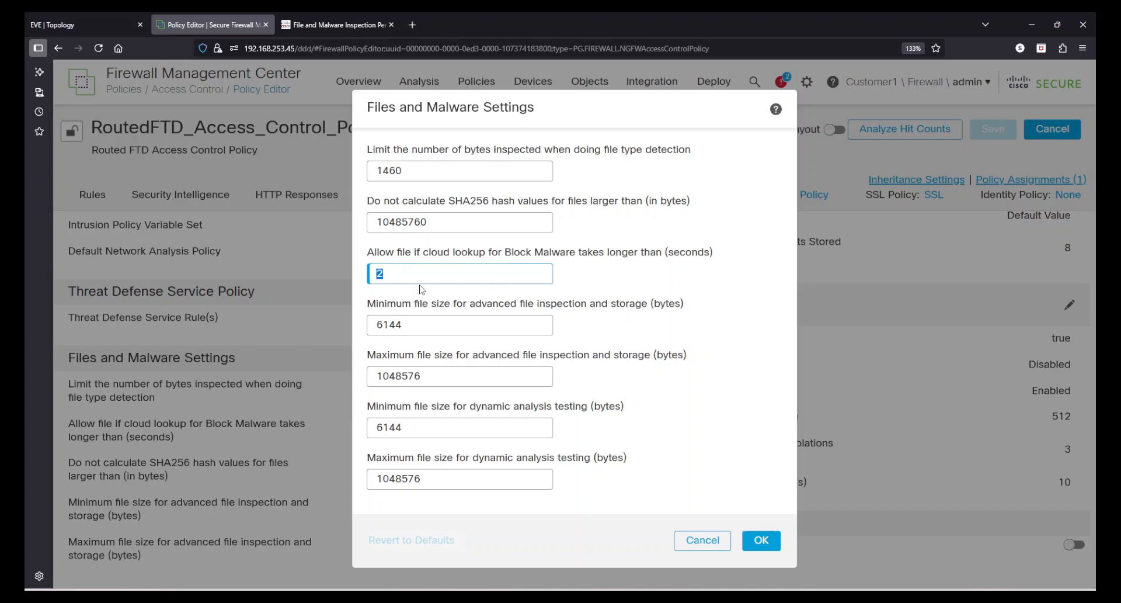
pyautogui.click(387, 274)
pyautogui.click(385, 304)
pyautogui.moveTo(385, 303); pyautogui.dragTo(633, 308)
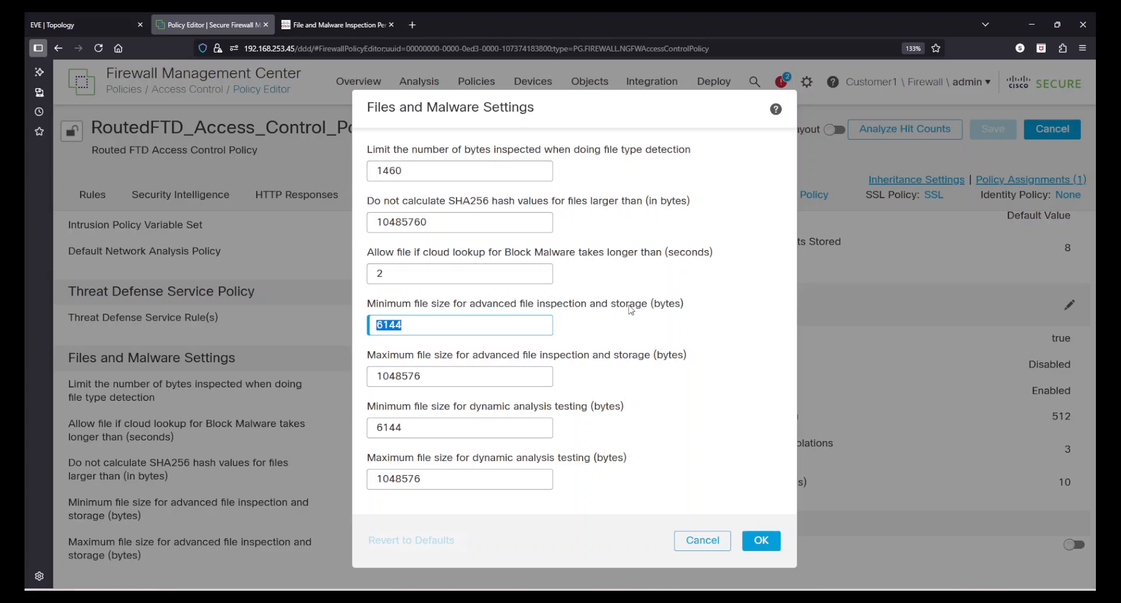
# Review the 6144 minimum file size, the 1048576 maximum storage size and the dynamic analysis size fields.
pyautogui.moveTo(460, 325); pyautogui.dragTo(356, 322)
pyautogui.moveTo(393, 357); pyautogui.dragTo(499, 361)
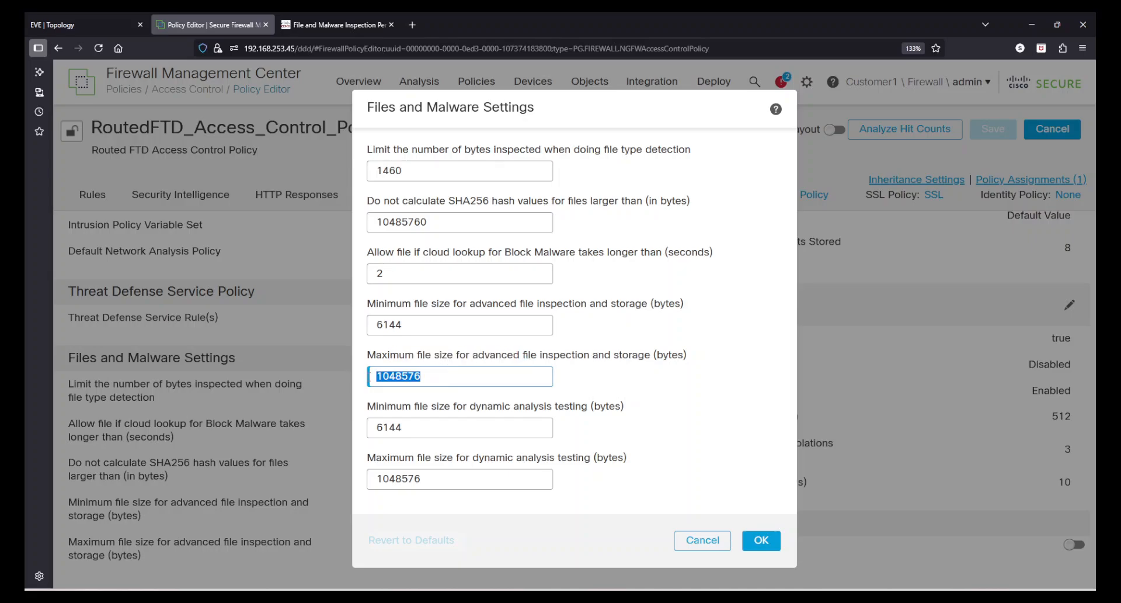
pyautogui.click(435, 380)
pyautogui.click(435, 224)
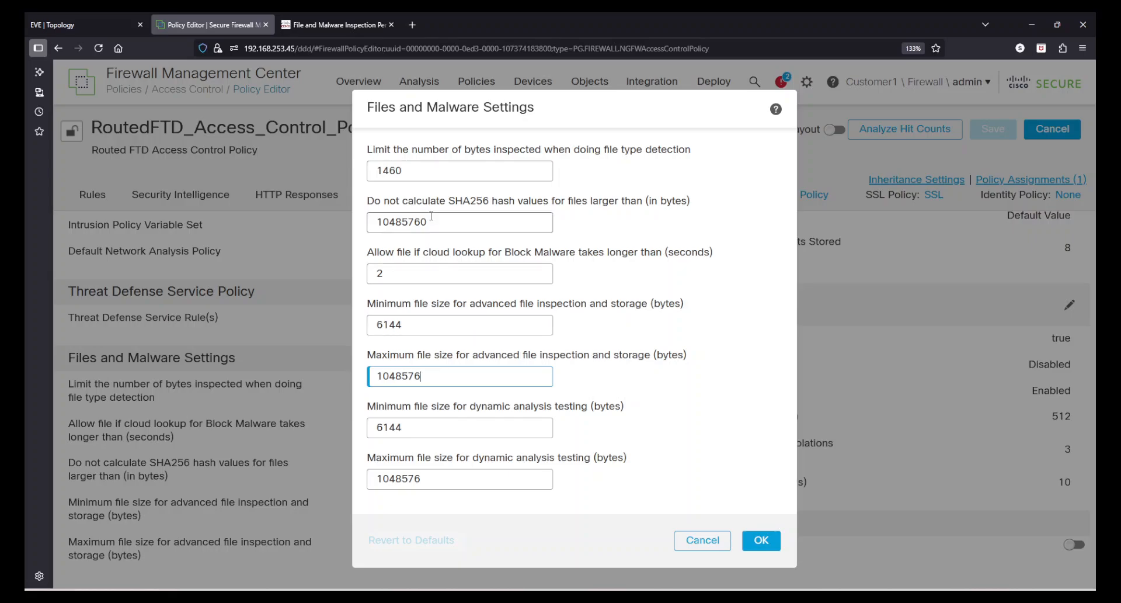
pyautogui.click(430, 376)
pyautogui.moveTo(378, 407); pyautogui.dragTo(577, 409)
pyautogui.hotkey('ctrl', 'a')
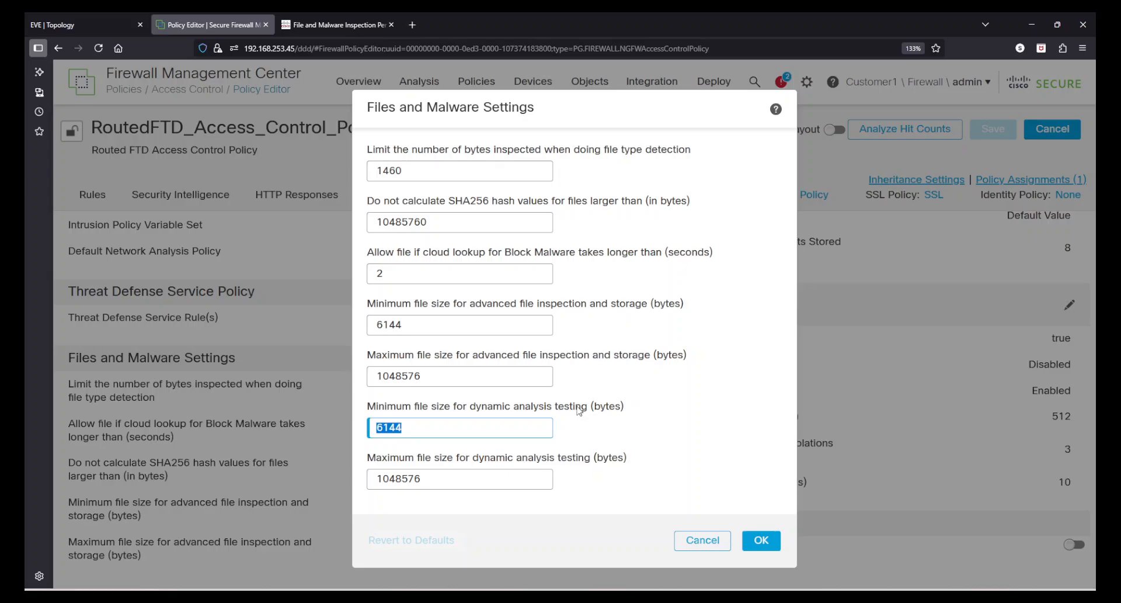
pyautogui.click(412, 425)
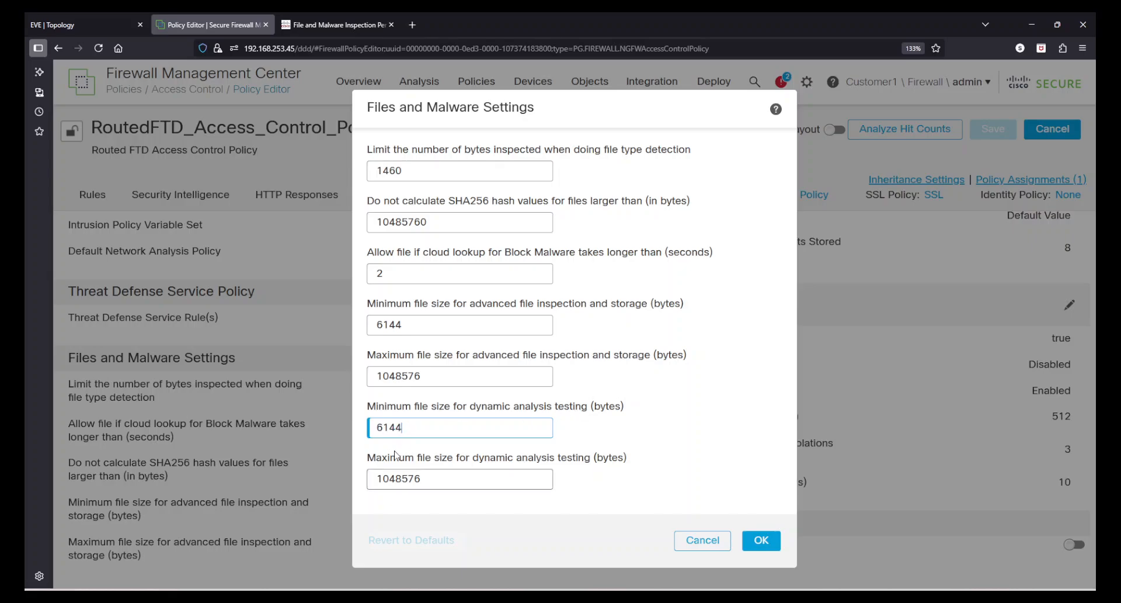
pyautogui.moveTo(626, 458); pyautogui.dragTo(532, 459)
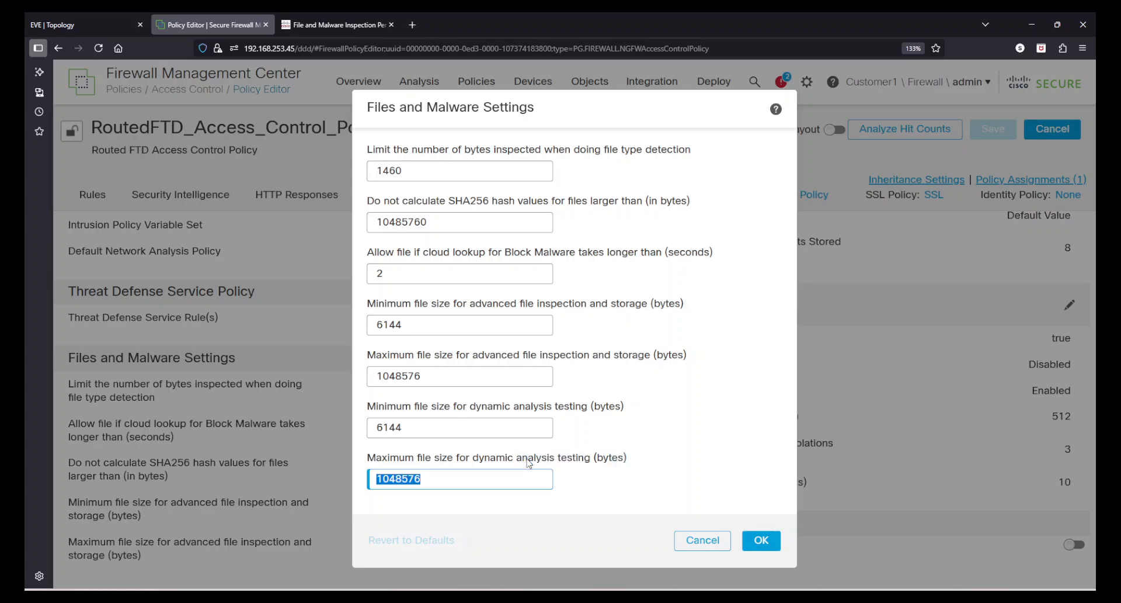
pyautogui.click(450, 479)
# Cancel the Files and Malware Settings, keeping the defaults 1460, 2, 10485760, 6144 and 1048576.
pyautogui.click(695, 540)
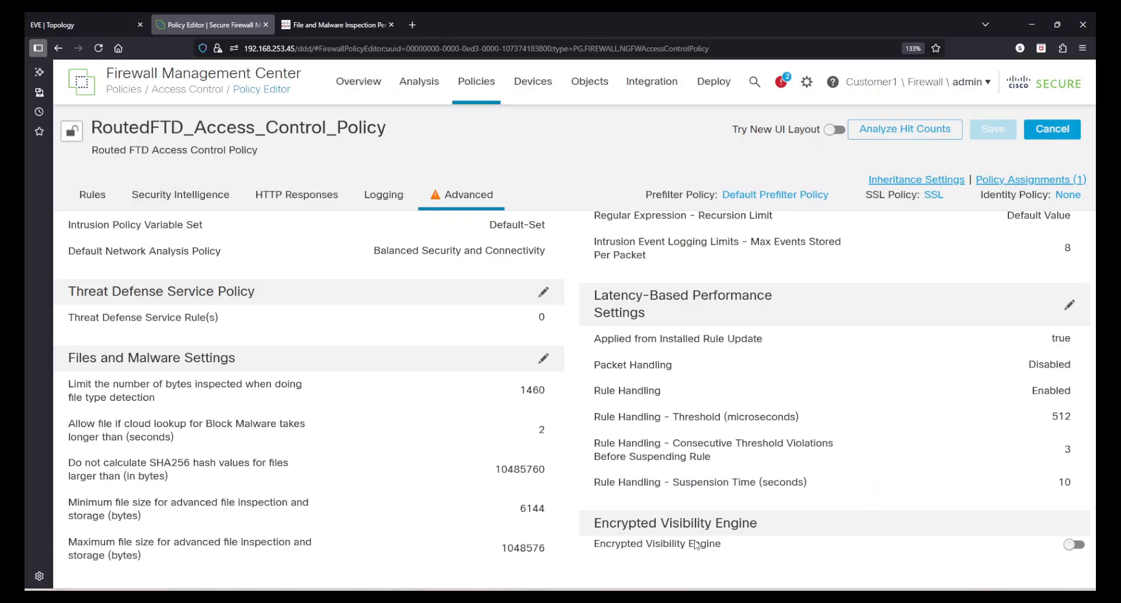
# Edit FileMalwareControl and add a rule detecting PPTX files in the Download direction.
pyautogui.moveTo(470, 90)
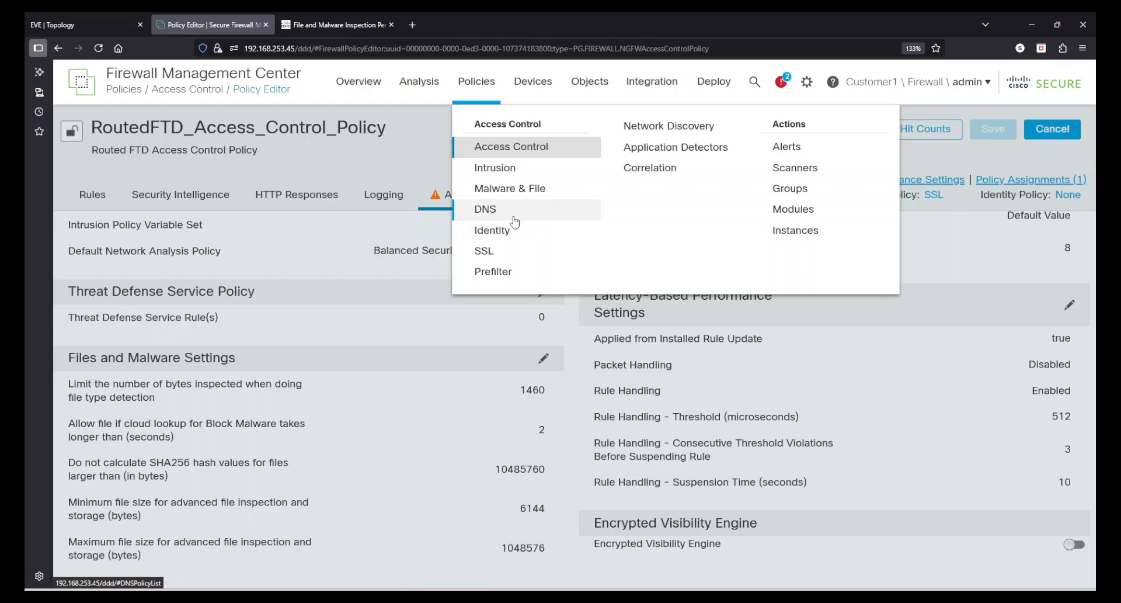
pyautogui.click(501, 188)
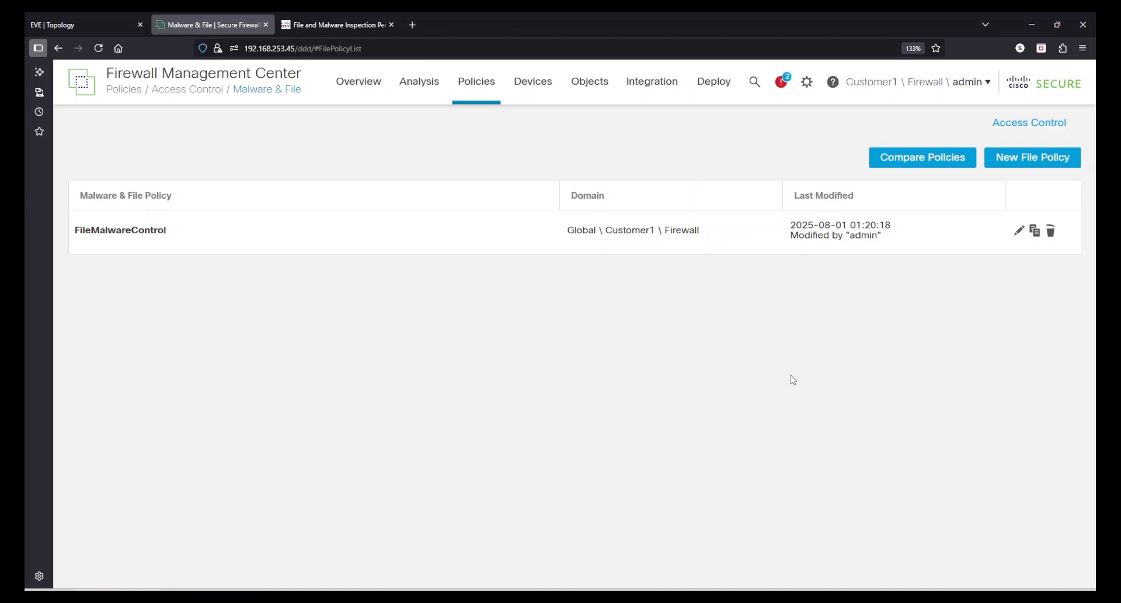
pyautogui.click(1017, 232)
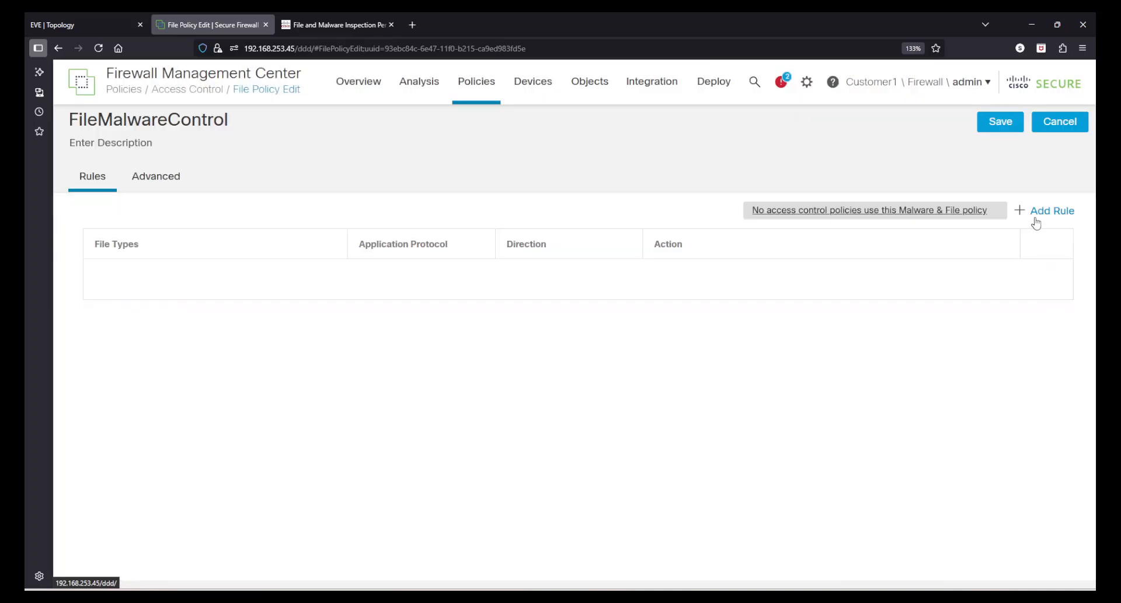
pyautogui.click(1035, 214)
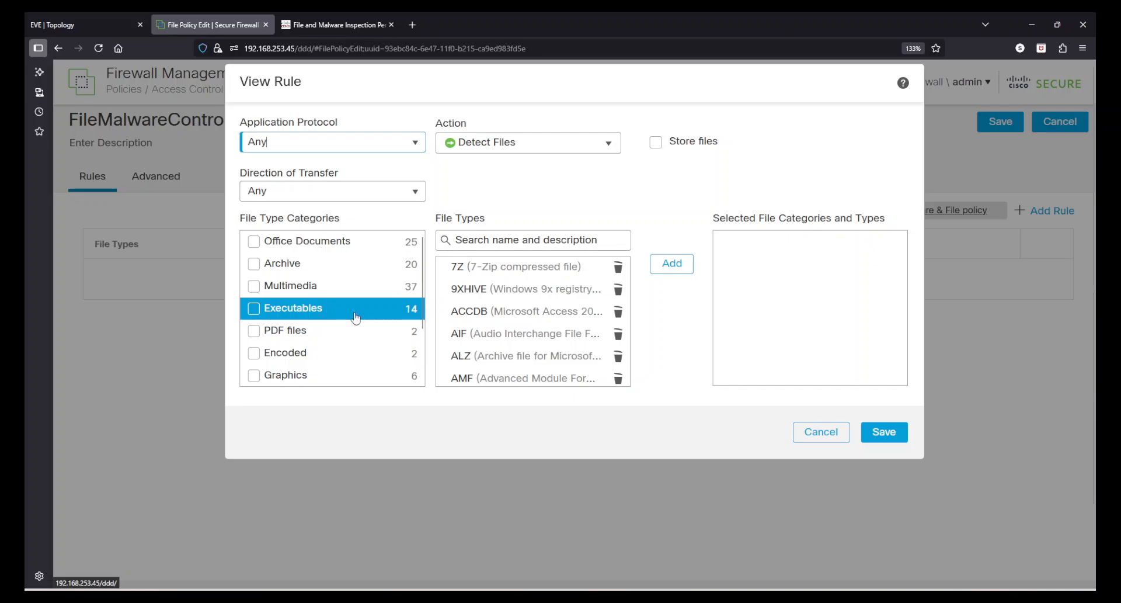
pyautogui.scroll(-5, 560, 351)
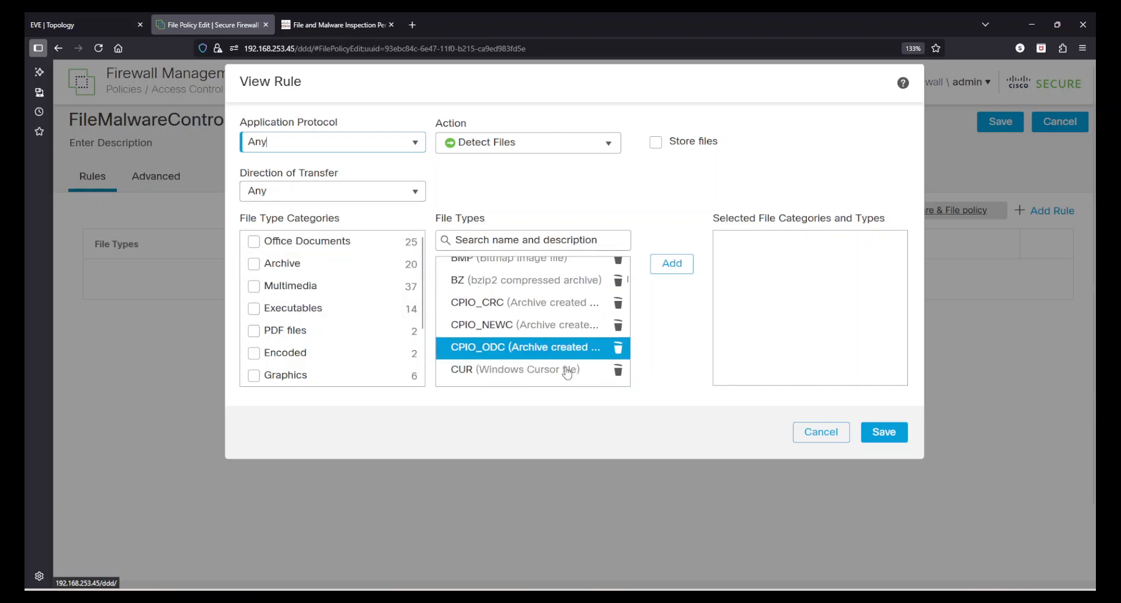
pyautogui.click(524, 244)
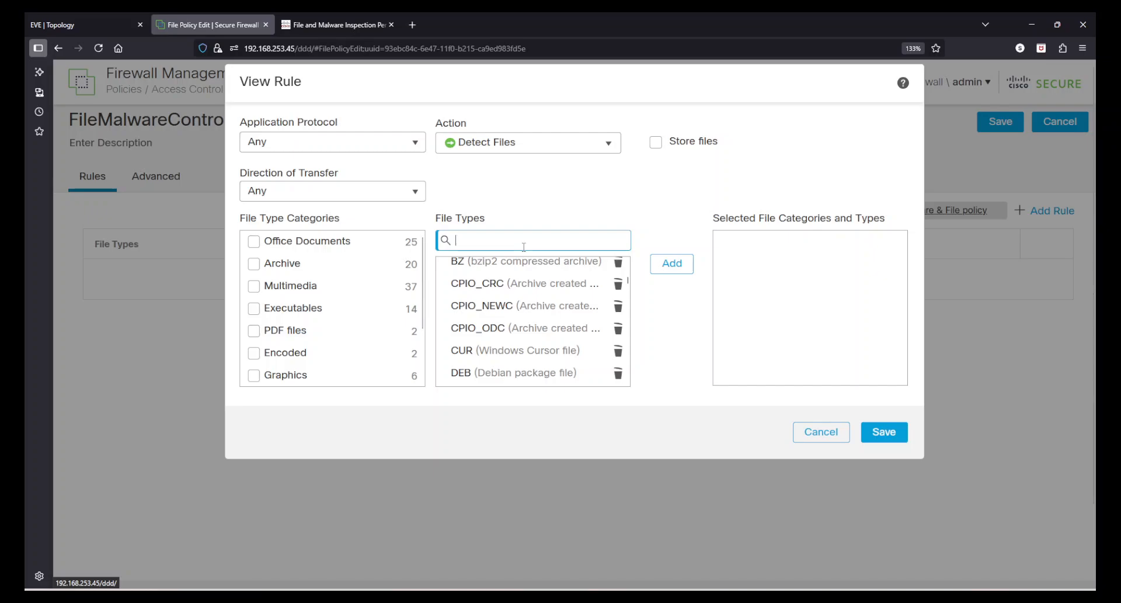
pyautogui.write('PPT')
pyautogui.click(496, 290)
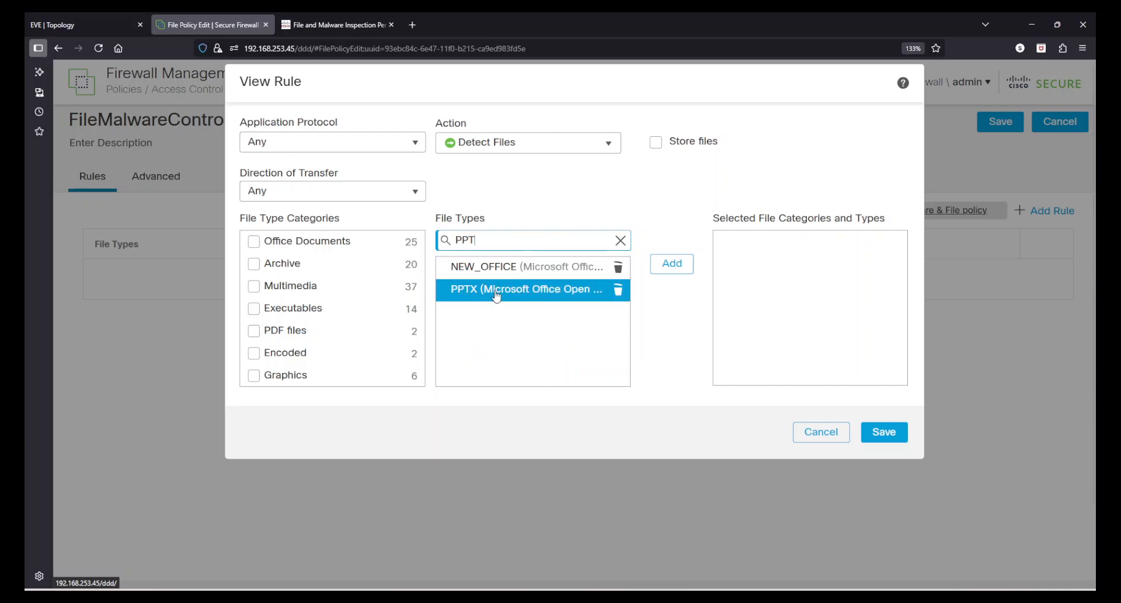
pyautogui.click(671, 263)
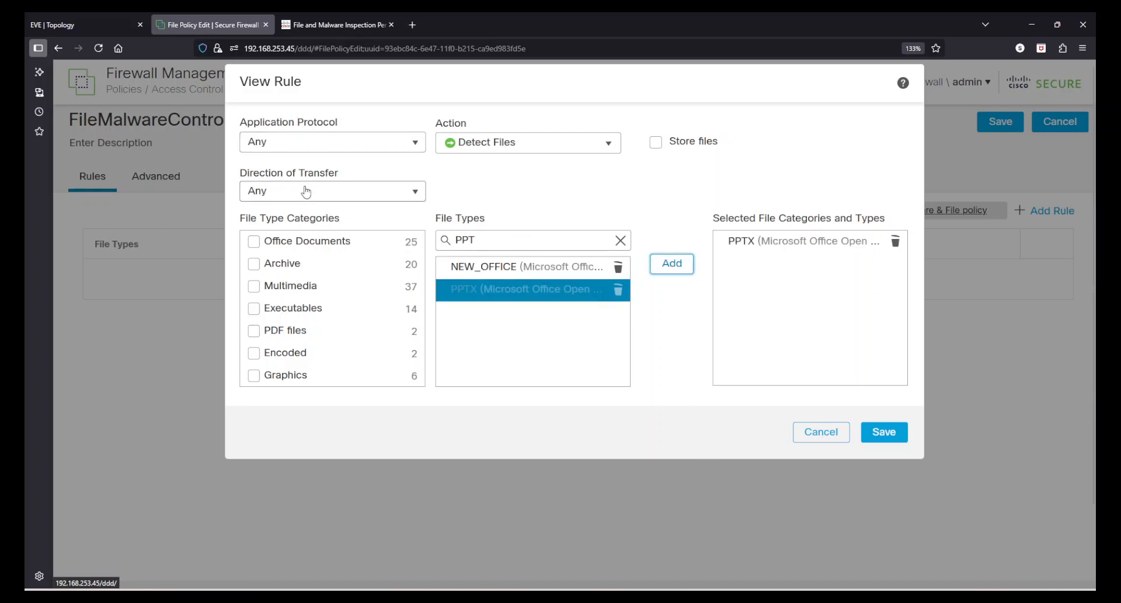
pyautogui.click(422, 194)
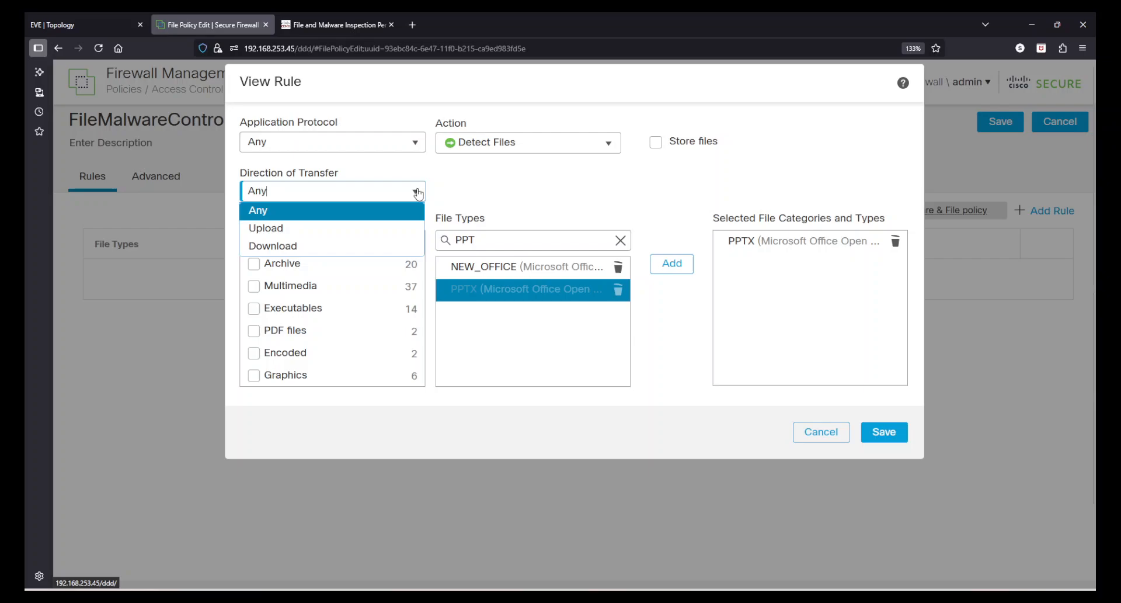
pyautogui.click(318, 246)
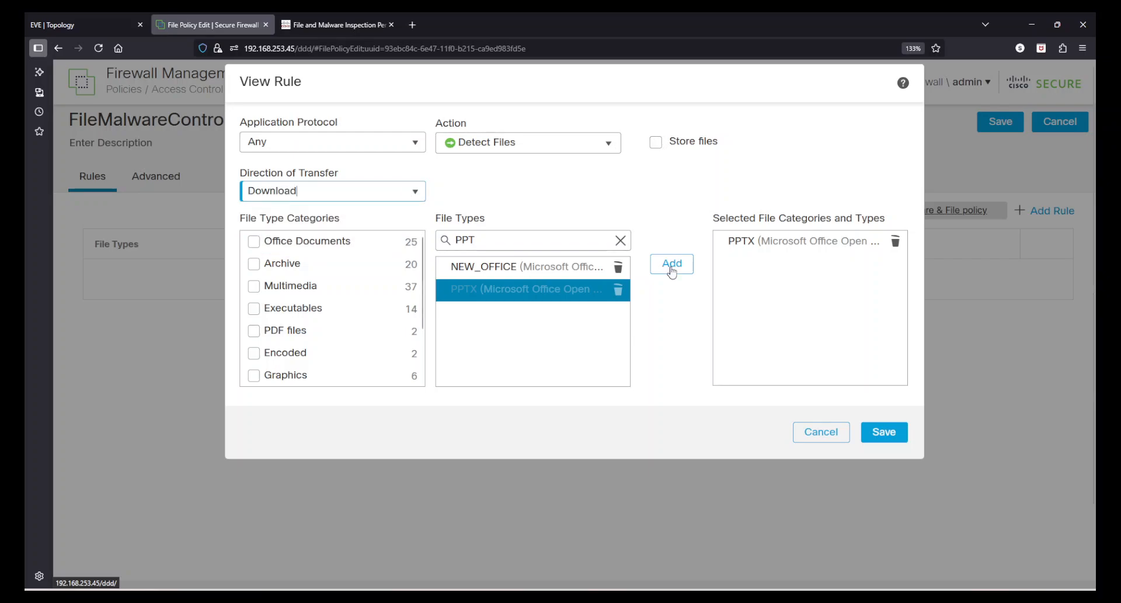
pyautogui.click(887, 436)
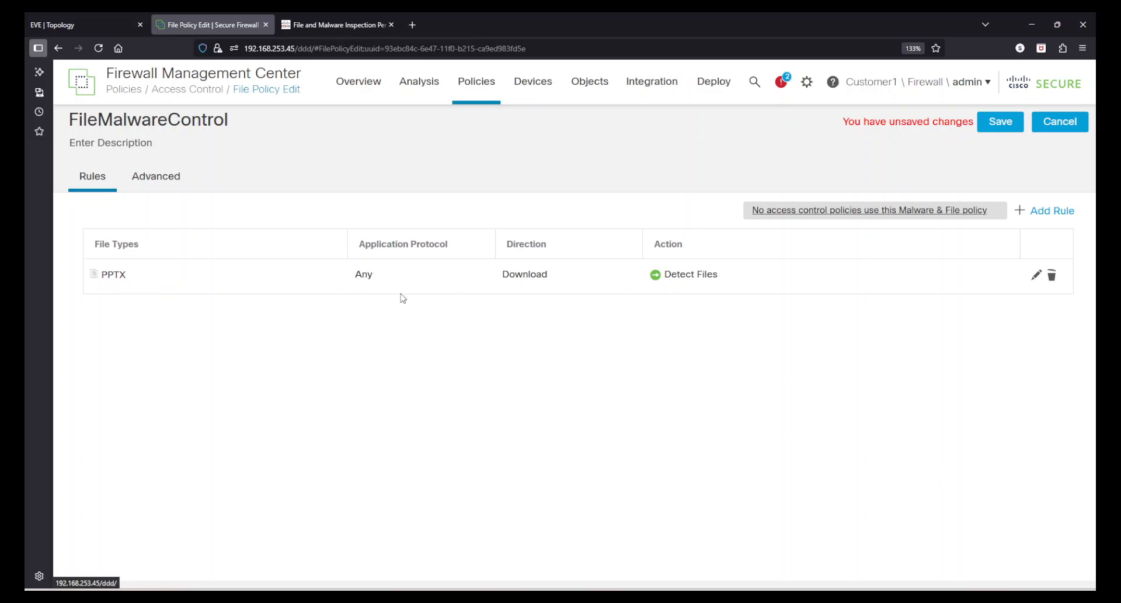
# Add a Download rule for MSEXE with the Block Files action and Reset Connection enabled.
pyautogui.click(1046, 217)
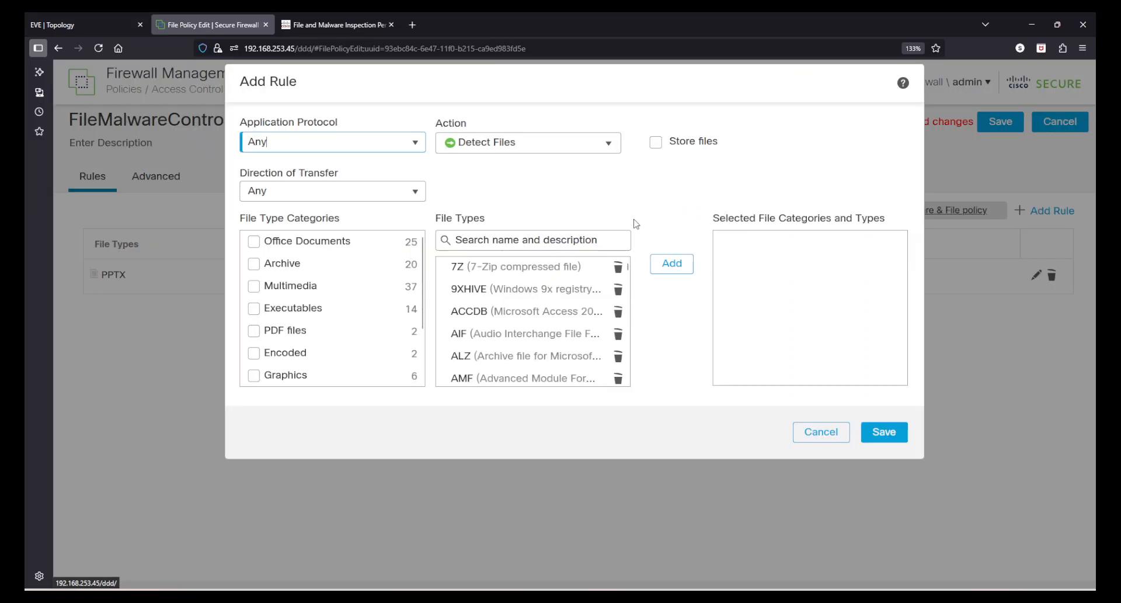
pyautogui.click(408, 190)
pyautogui.click(312, 248)
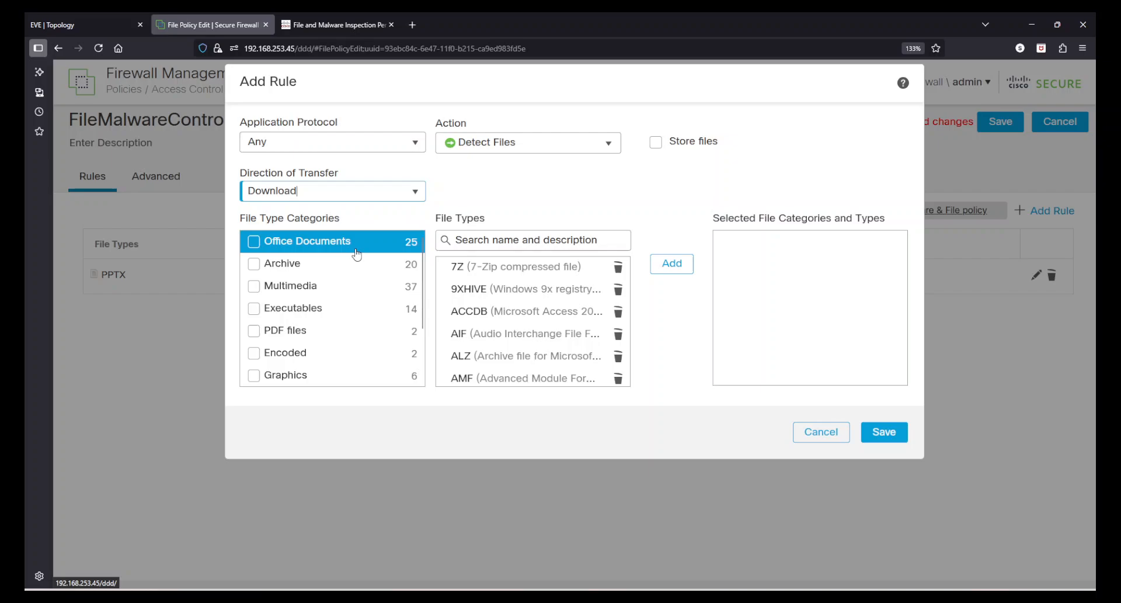
pyautogui.click(503, 146)
pyautogui.click(491, 171)
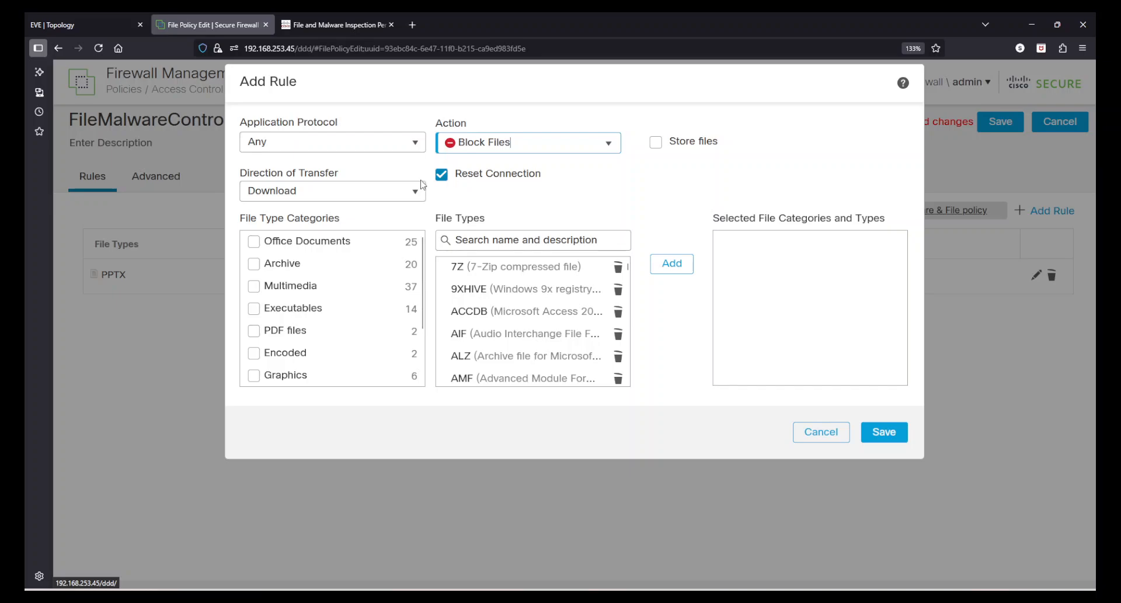
pyautogui.click(441, 176)
pyautogui.click(441, 175)
pyautogui.click(489, 235)
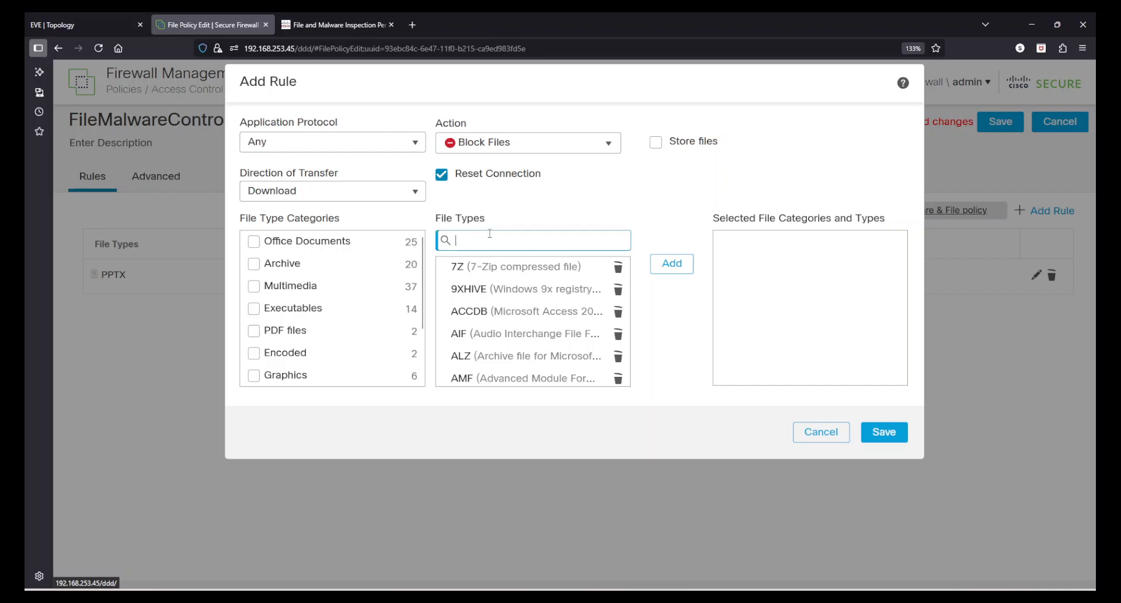
pyautogui.write('exe')
pyautogui.click(486, 292)
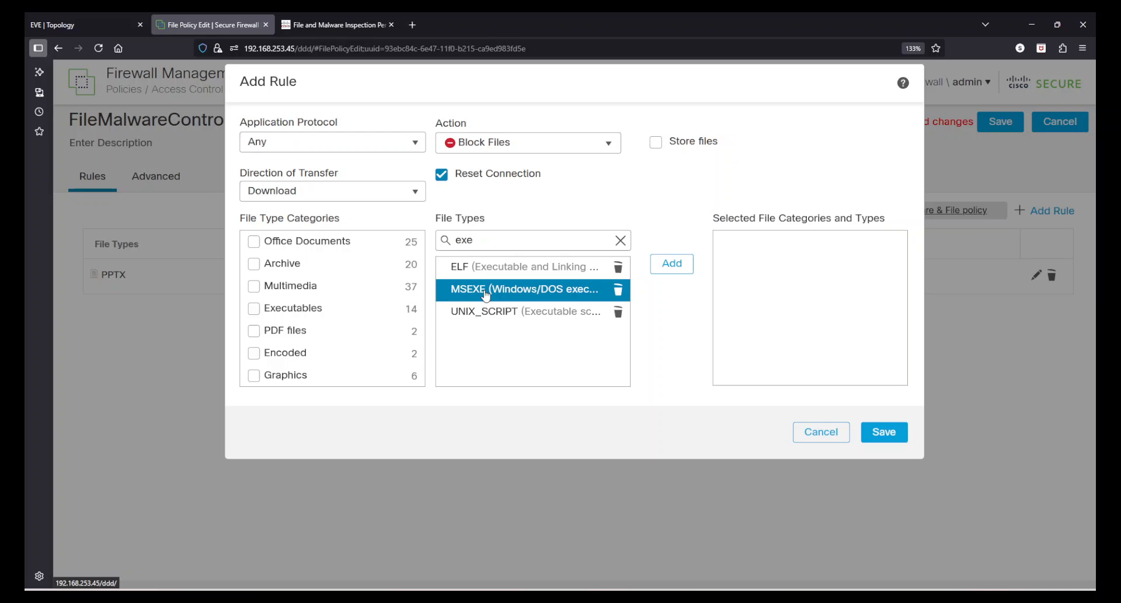
pyautogui.click(671, 263)
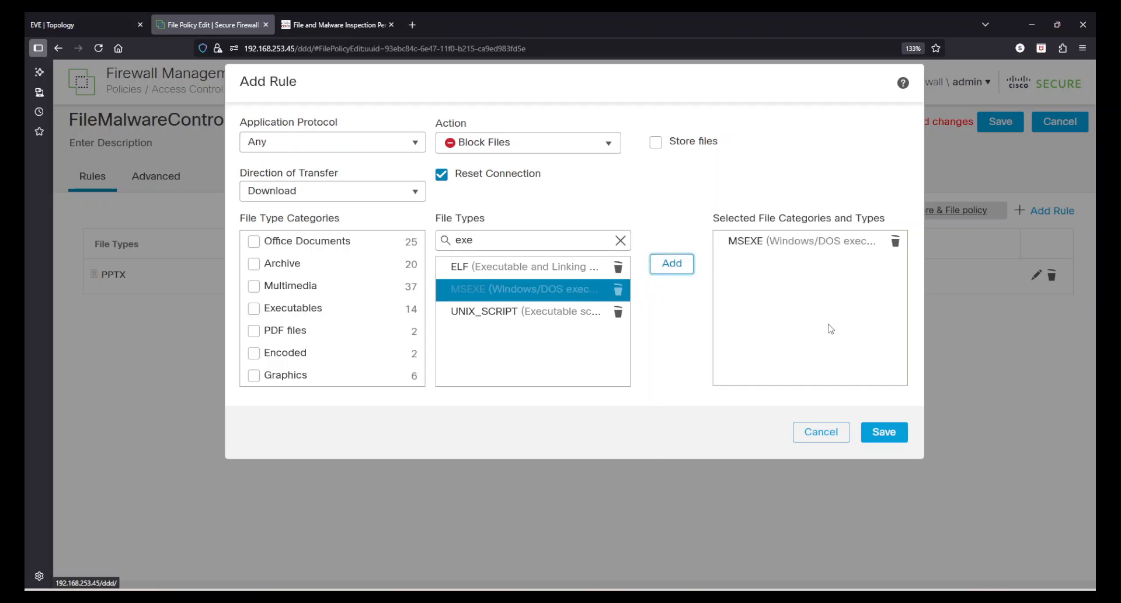
pyautogui.click(898, 438)
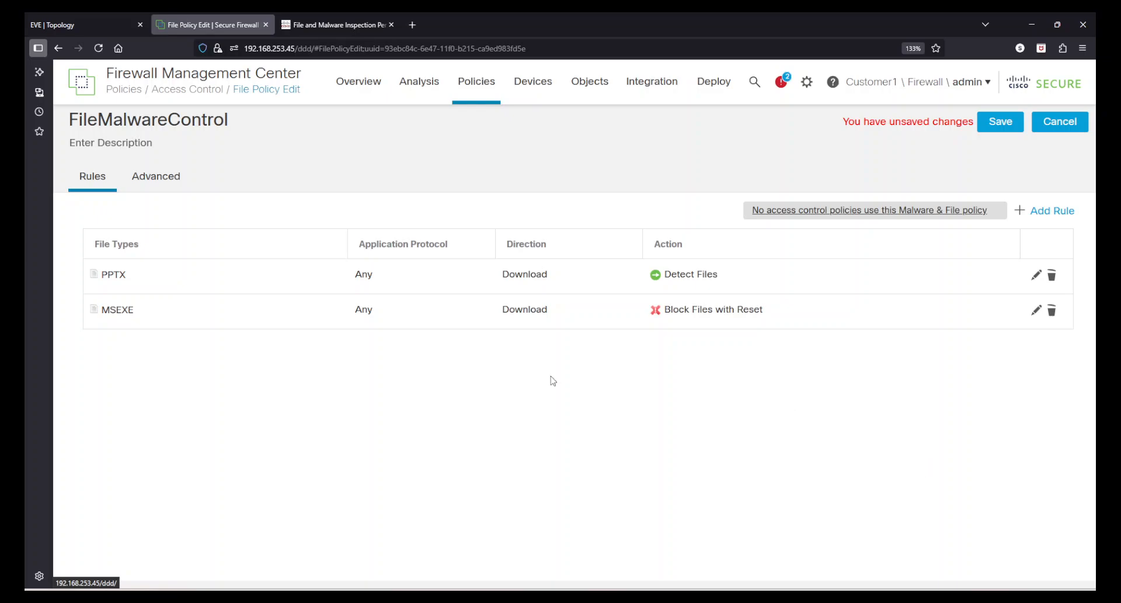
# Start a third rule set to Malware Cloud Lookup and browse the file types, adding ZIP along the way.
pyautogui.click(1036, 209)
pyautogui.click(513, 144)
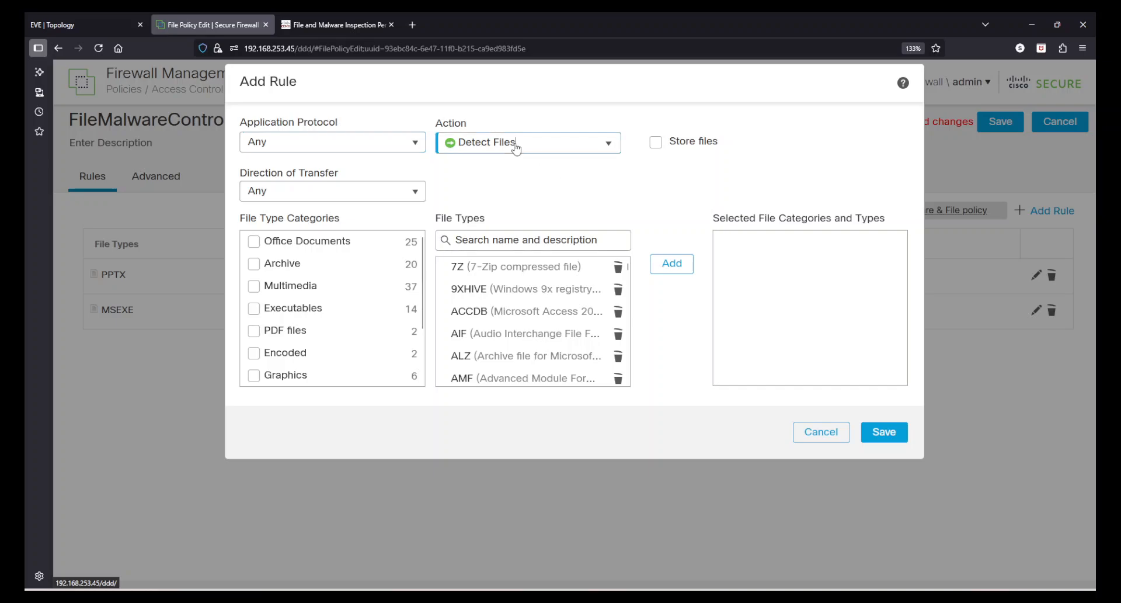
pyautogui.click(501, 199)
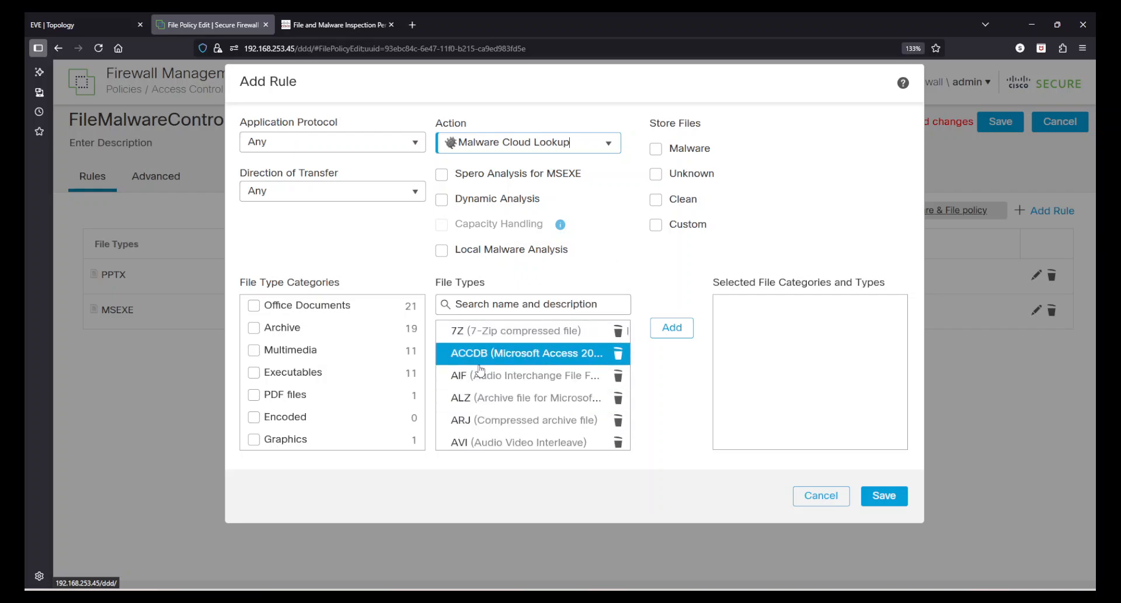
pyautogui.scroll(-15, 480, 369)
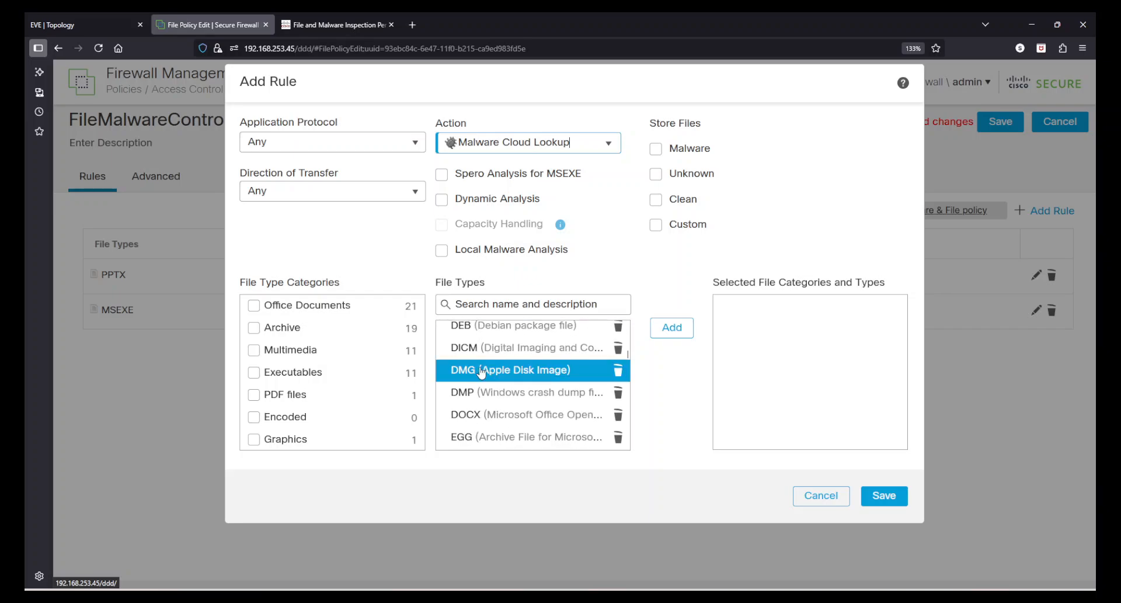
pyautogui.scroll(-2, 289, 413)
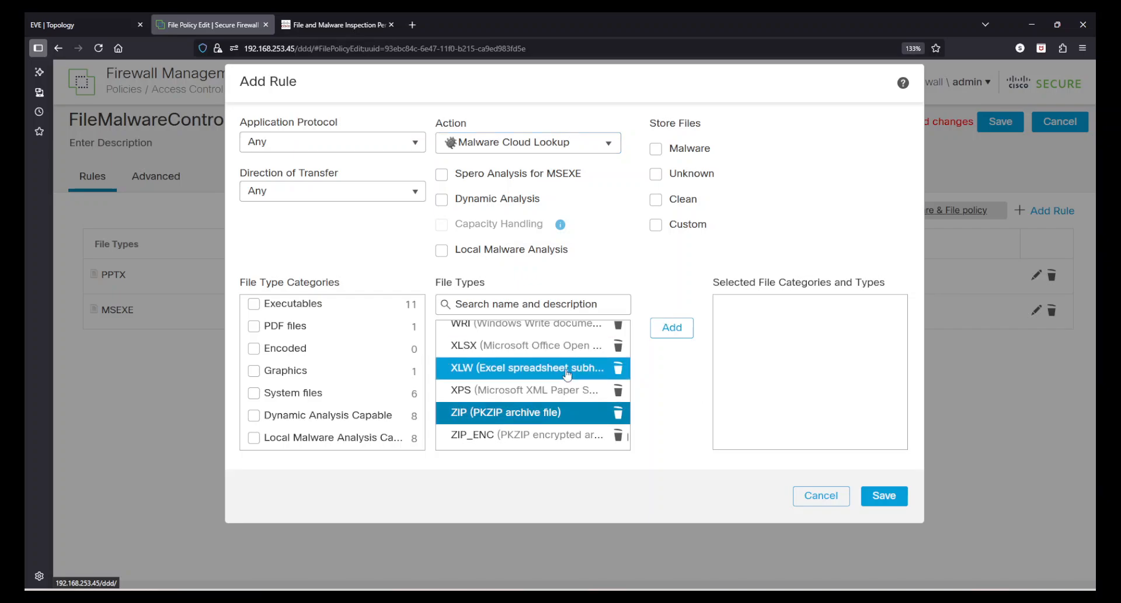
pyautogui.scroll(7, 502, 392)
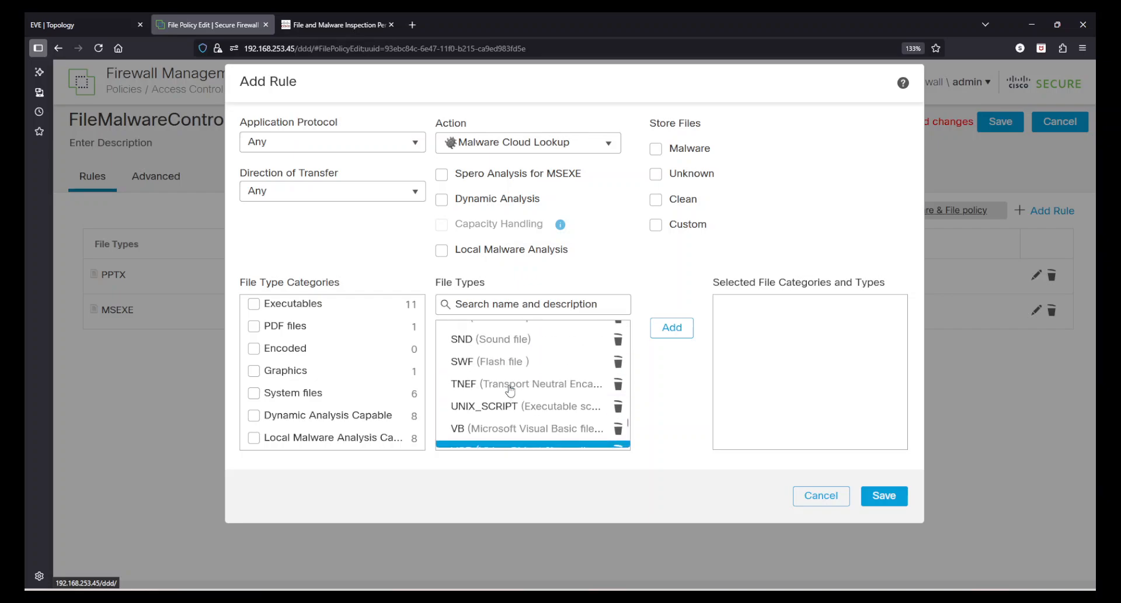
pyautogui.scroll(5, 510, 390)
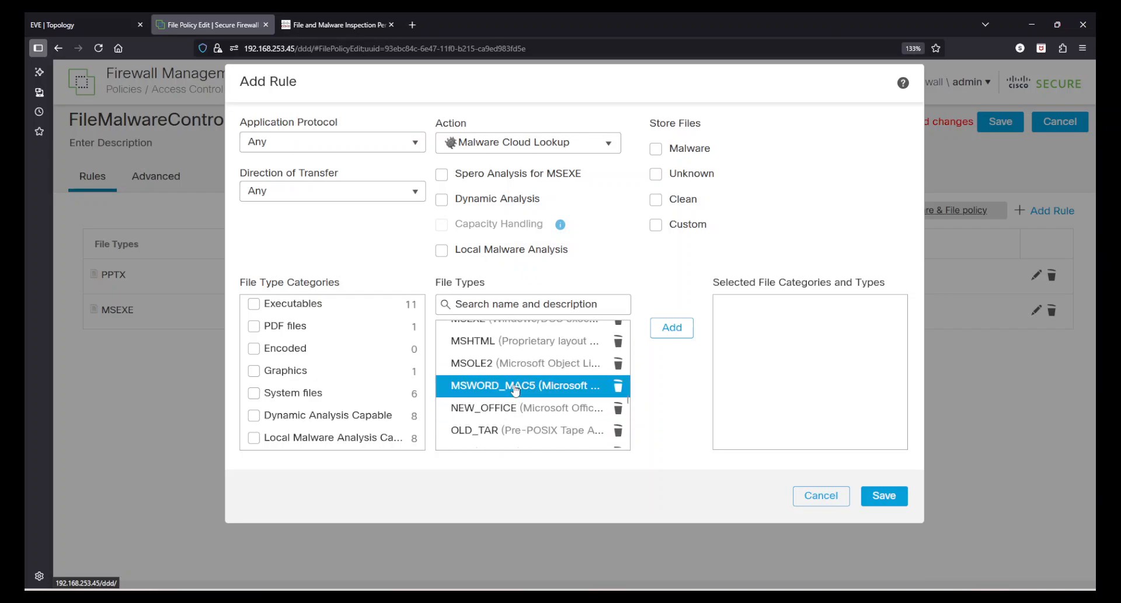
pyautogui.scroll(-1, 536, 375)
pyautogui.click(674, 328)
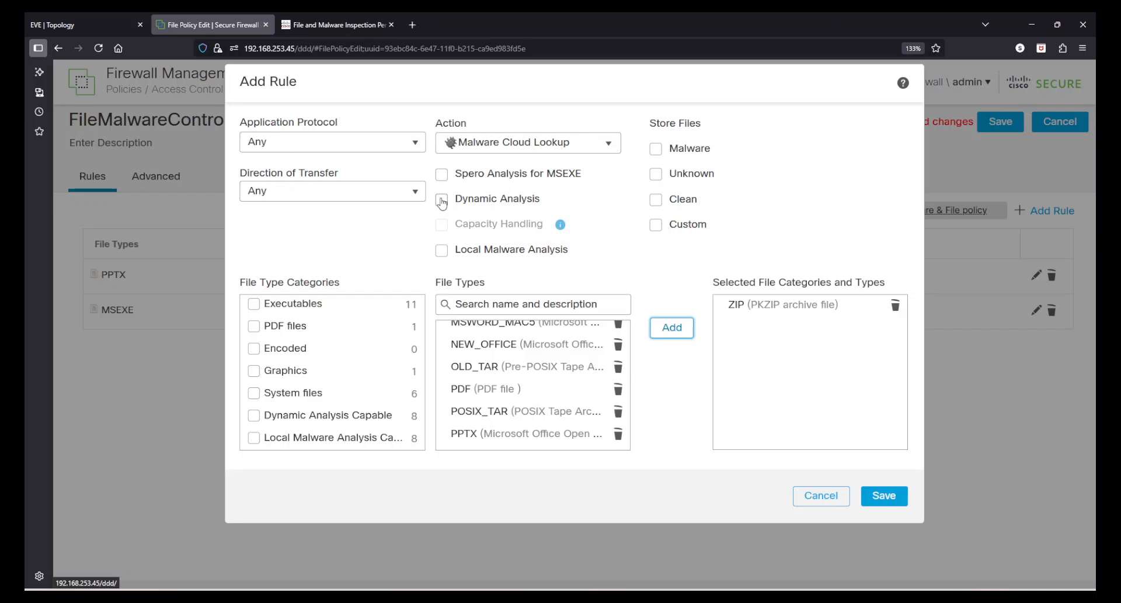
pyautogui.click(457, 412)
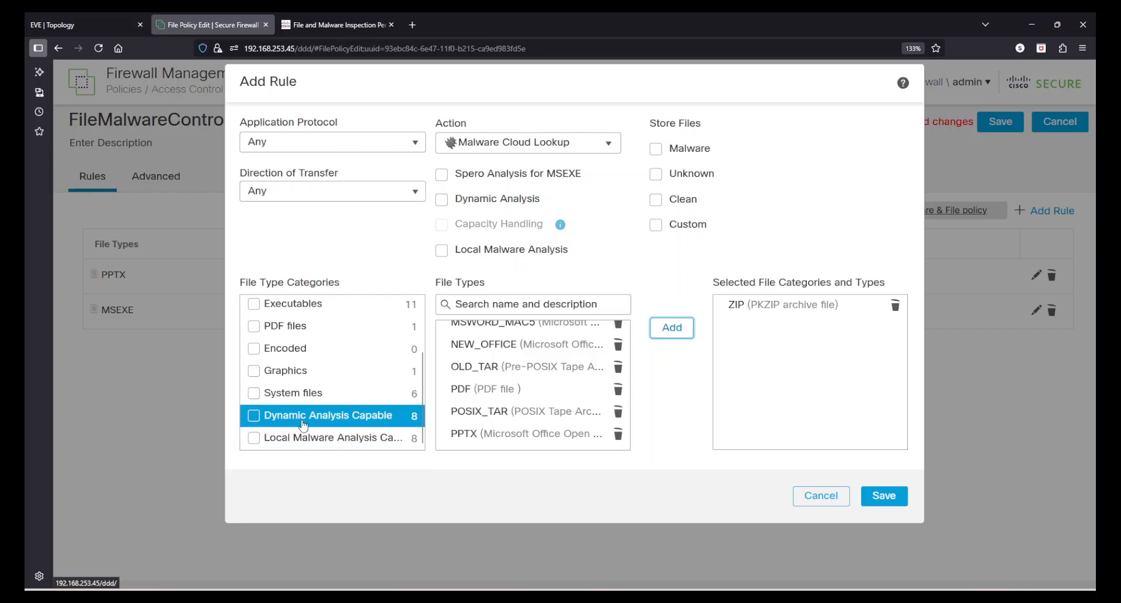
# Replace ZIP with DOCX, enable Dynamic and Local Malware Analysis, set Download, and save the rule.
pyautogui.click(254, 415)
pyautogui.scroll(3, 508, 392)
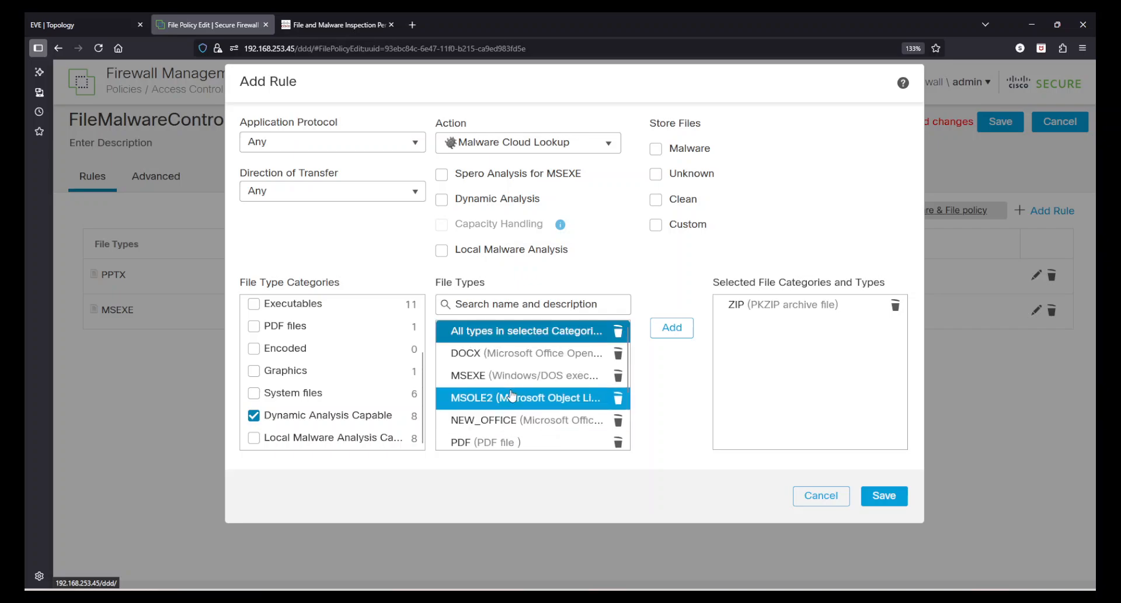
pyautogui.scroll(-3, 508, 365)
pyautogui.scroll(3, 514, 362)
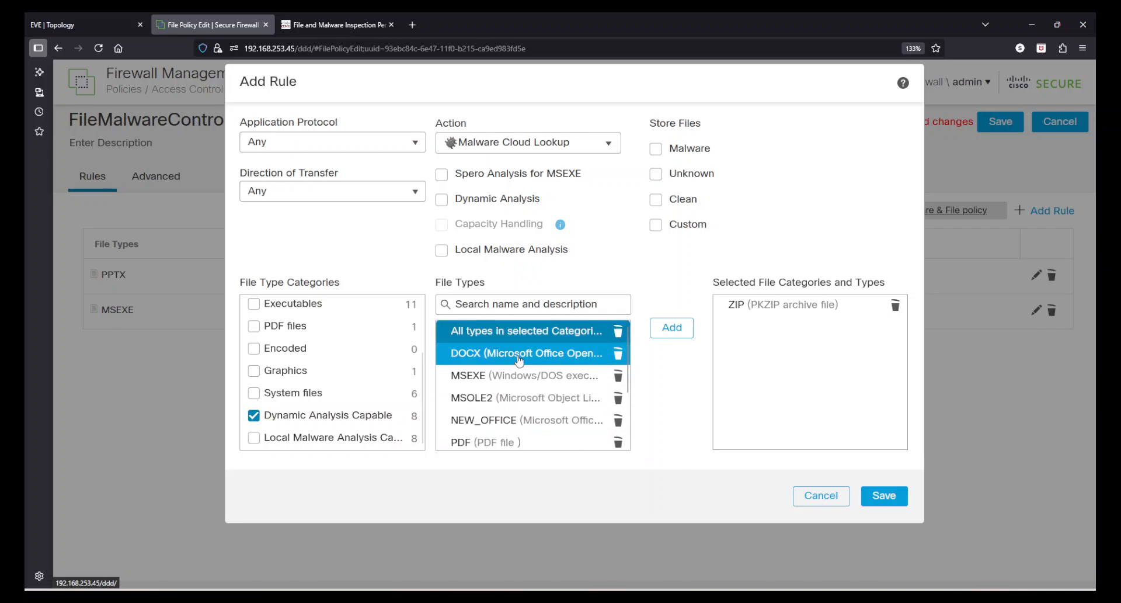
pyautogui.click(672, 328)
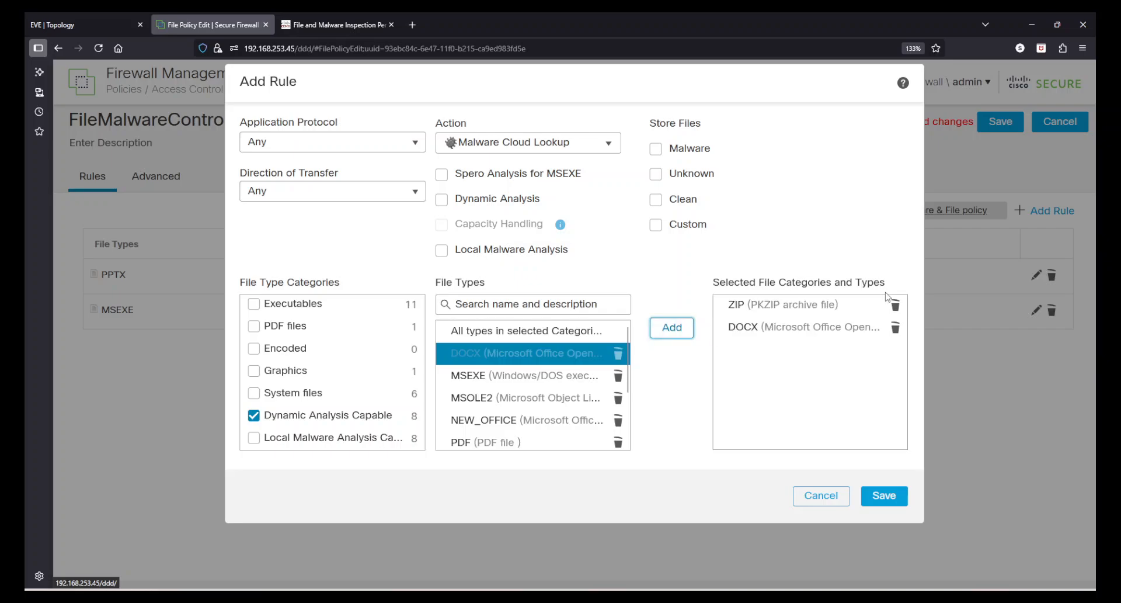
pyautogui.click(895, 305)
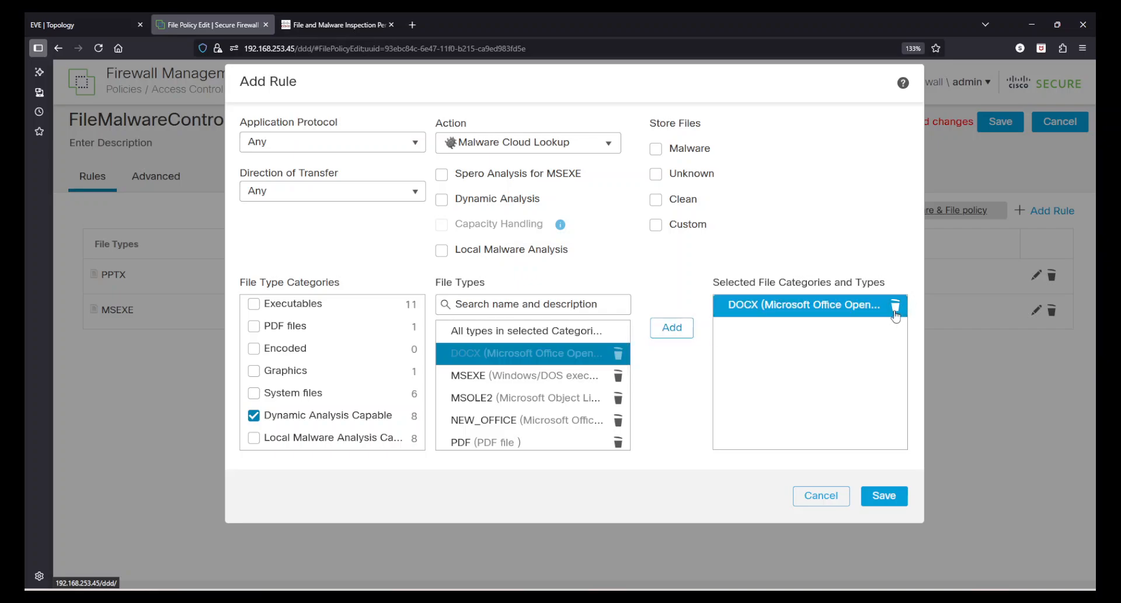
pyautogui.click(442, 251)
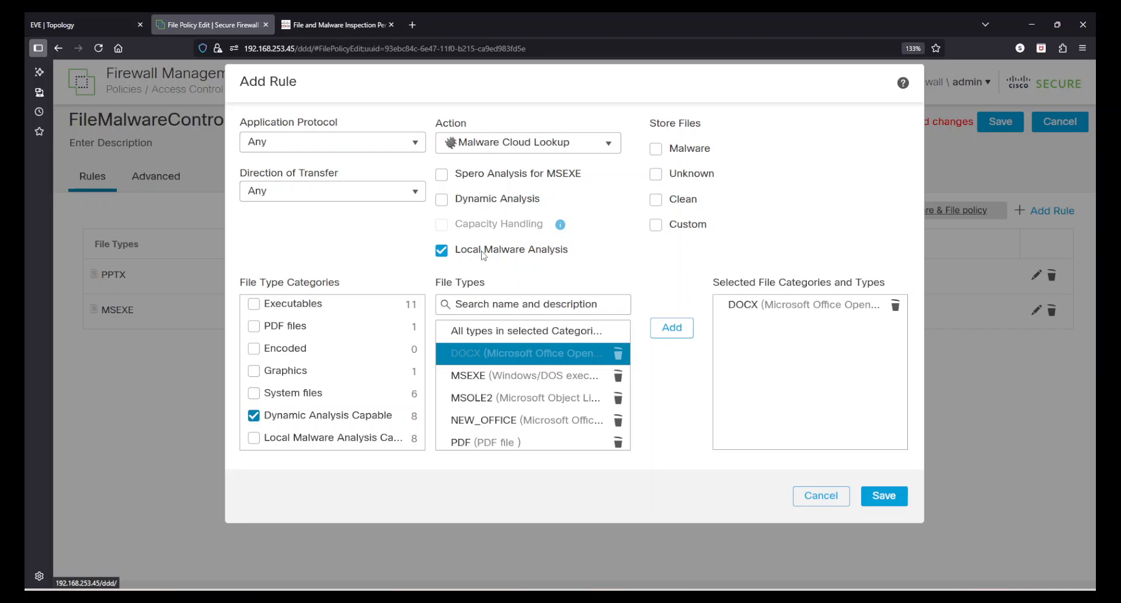
pyautogui.click(442, 200)
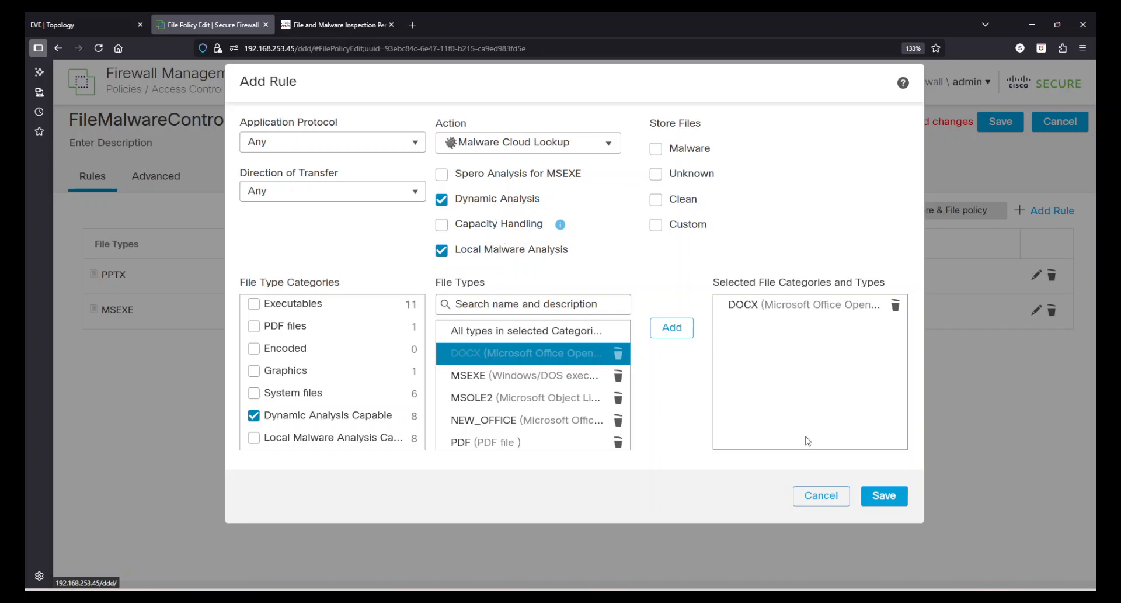
pyautogui.click(354, 191)
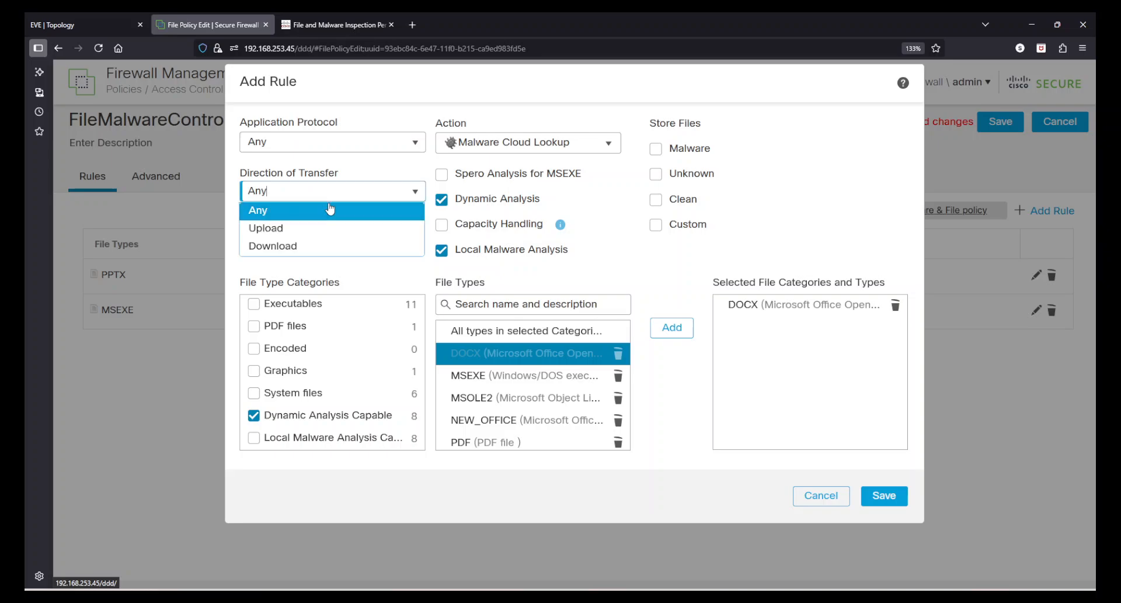
pyautogui.click(304, 245)
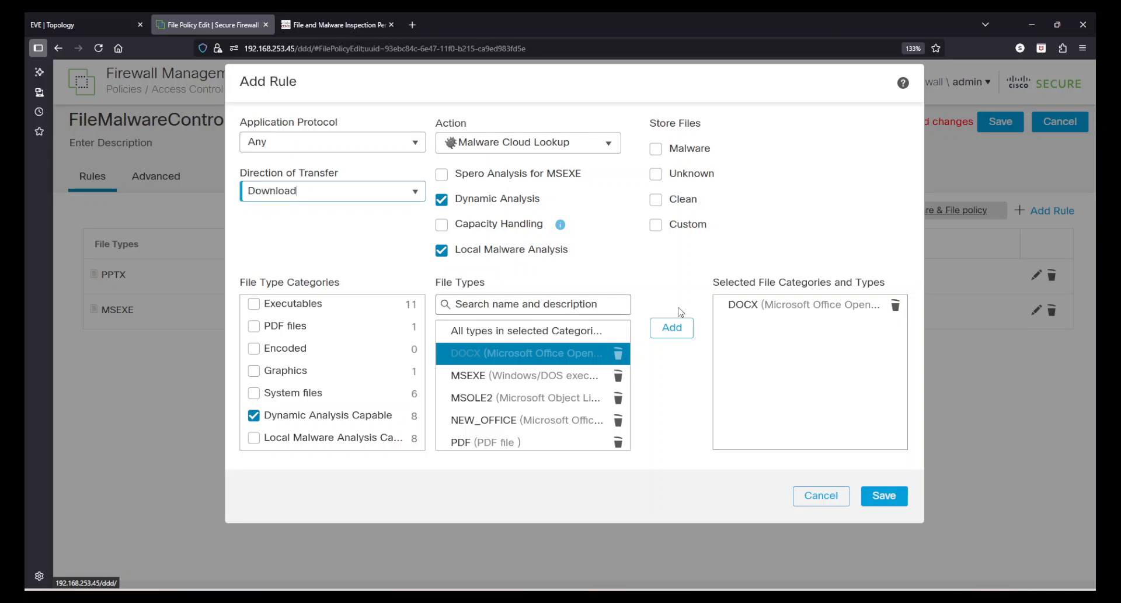
pyautogui.click(872, 497)
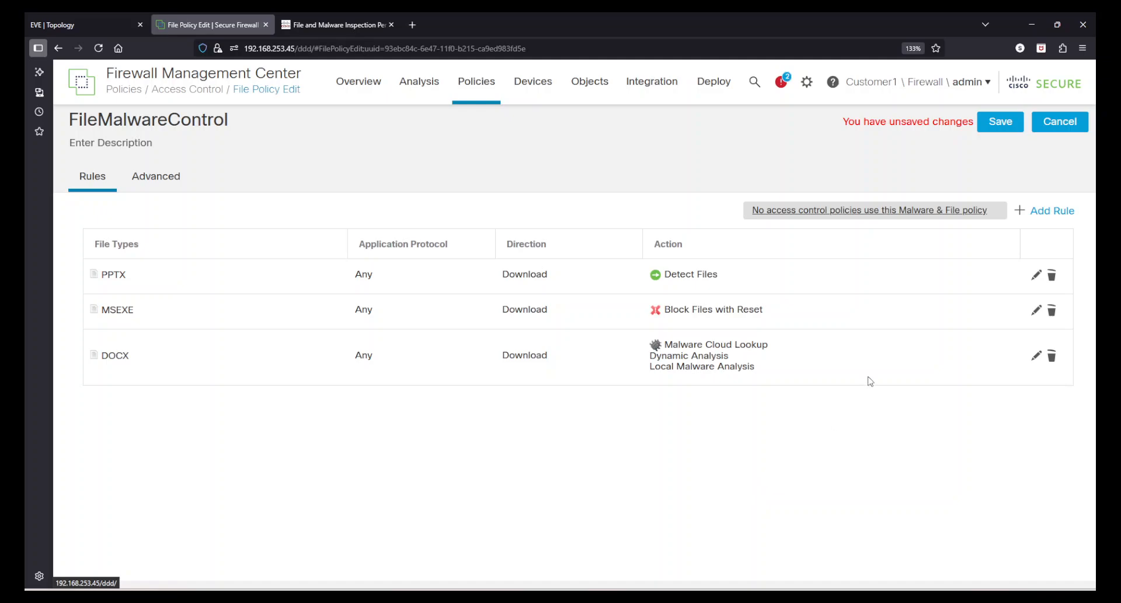
# Start a fourth rule and add the PDF file type from the PDF files category.
pyautogui.click(1036, 211)
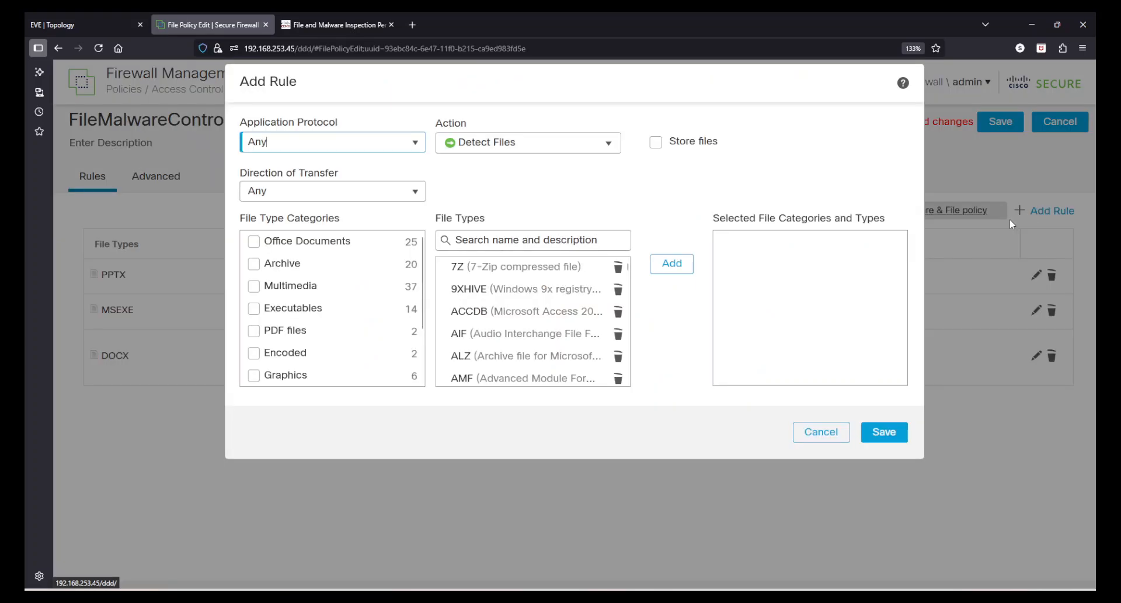
pyautogui.scroll(-2, 344, 310)
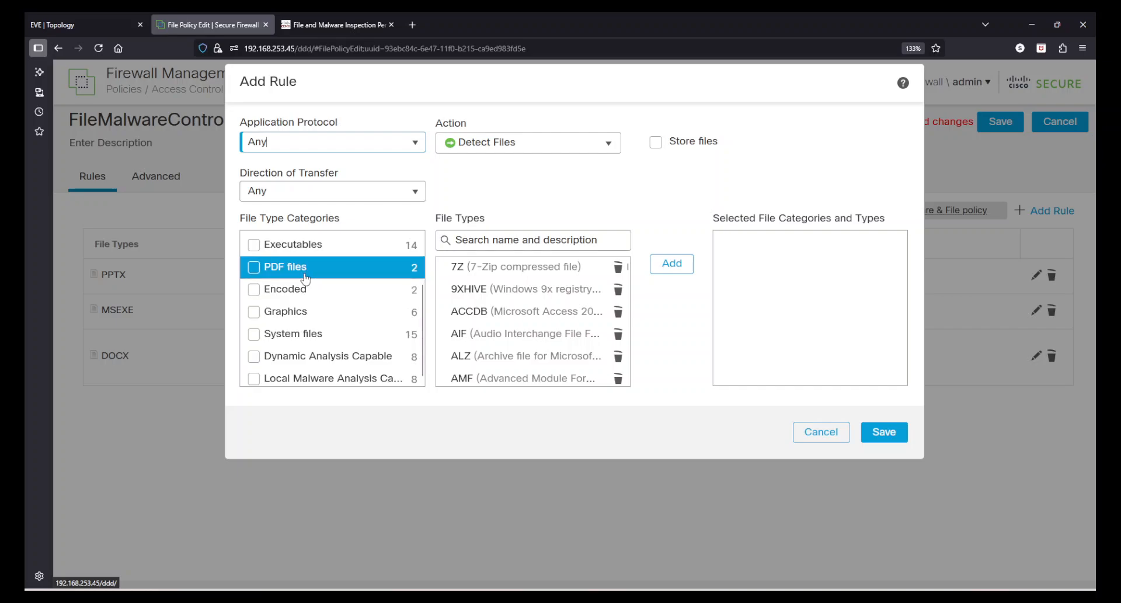
pyautogui.click(254, 268)
pyautogui.click(460, 314)
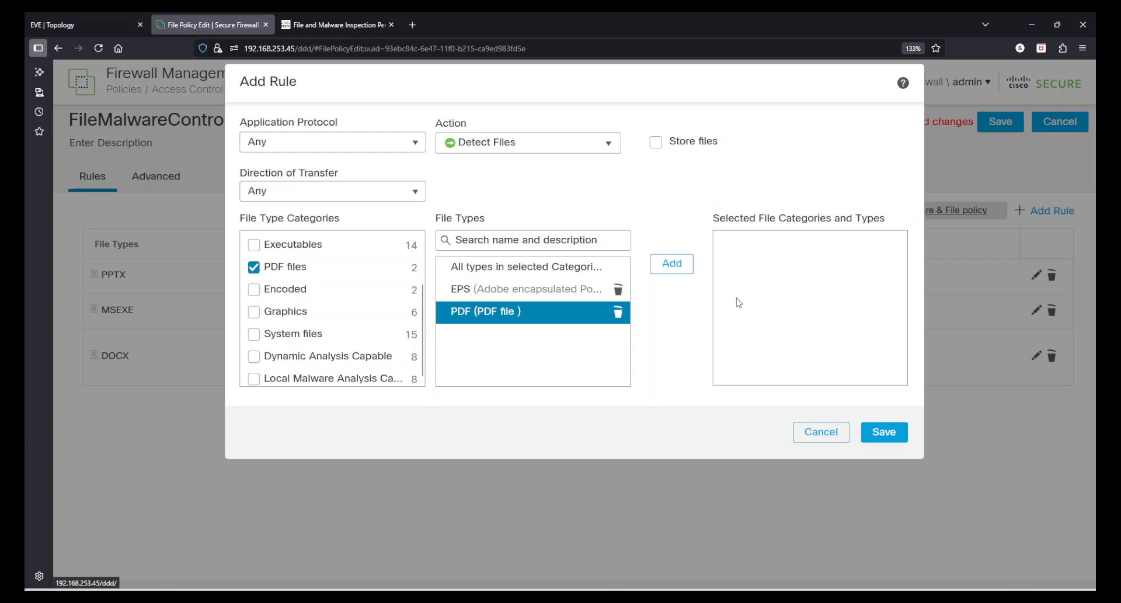
pyautogui.click(689, 269)
# Set the action to Block Malware with Dynamic and Local Malware Analysis, Download direction, and save.
pyautogui.click(560, 143)
pyautogui.click(508, 201)
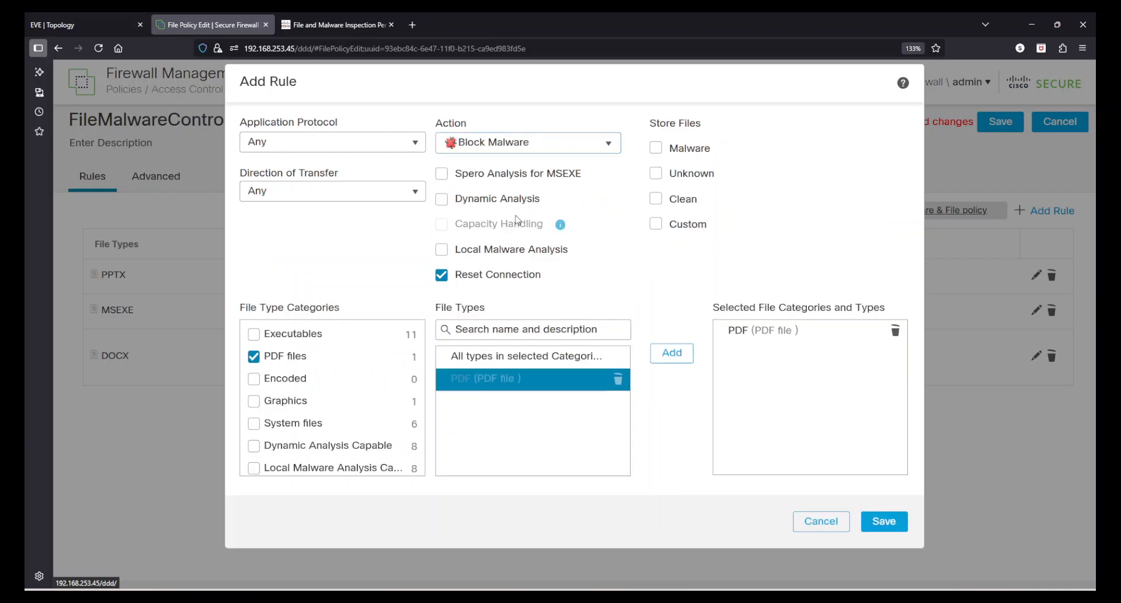
pyautogui.click(736, 333)
pyautogui.click(441, 200)
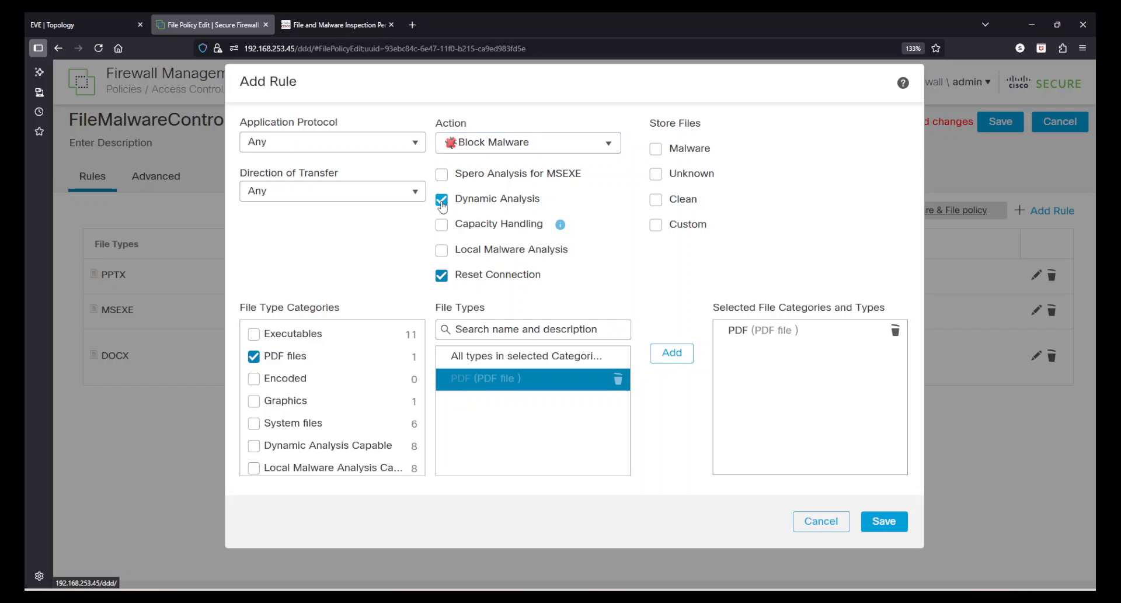
pyautogui.click(442, 250)
pyautogui.click(318, 191)
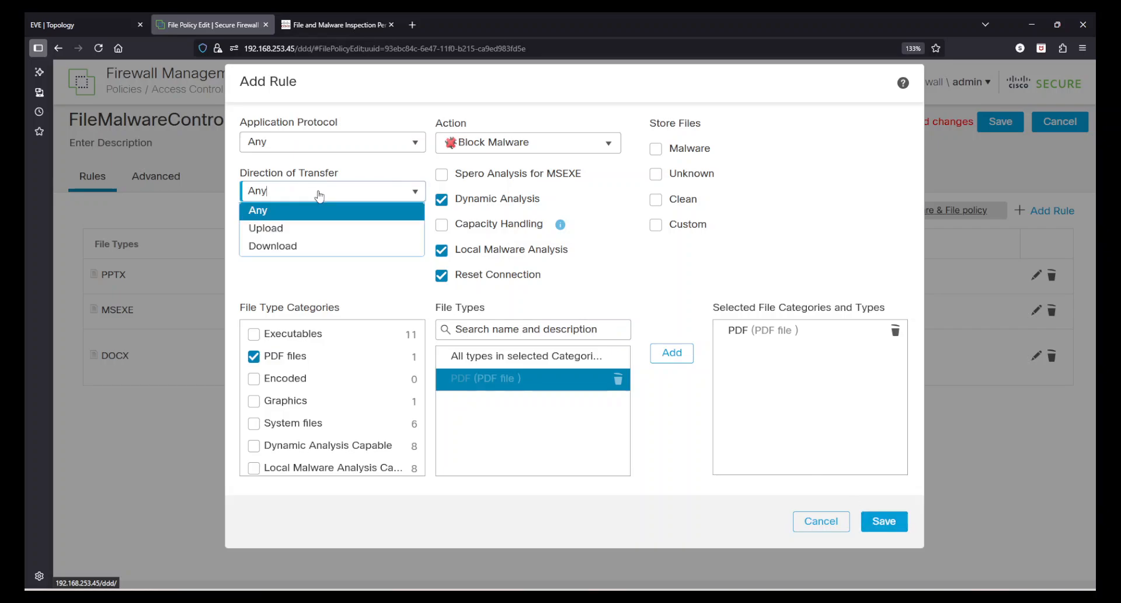
pyautogui.click(300, 244)
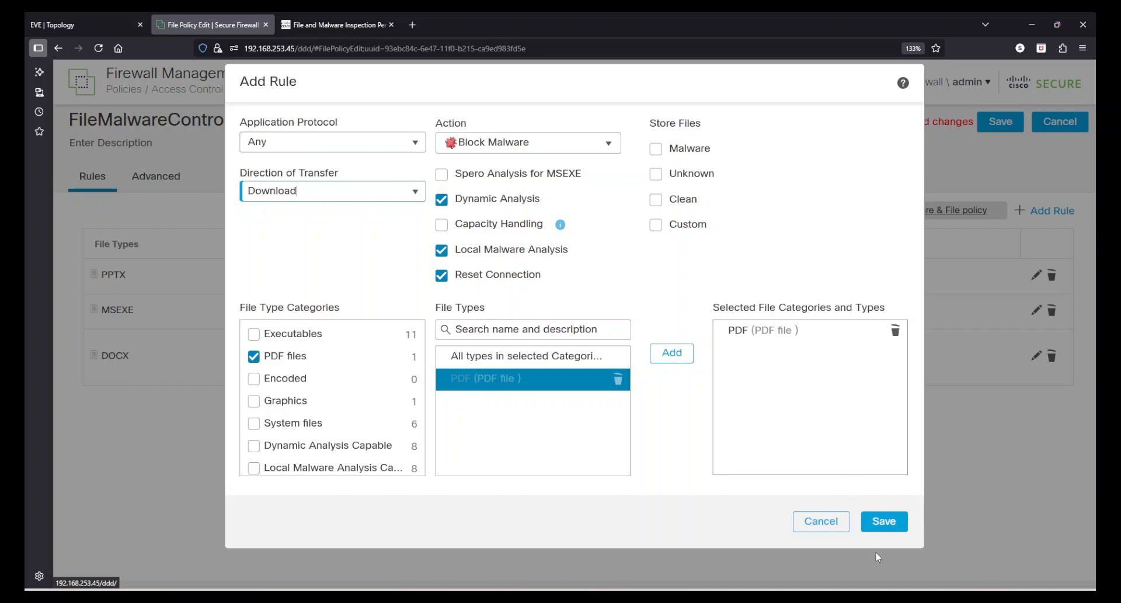
pyautogui.click(882, 523)
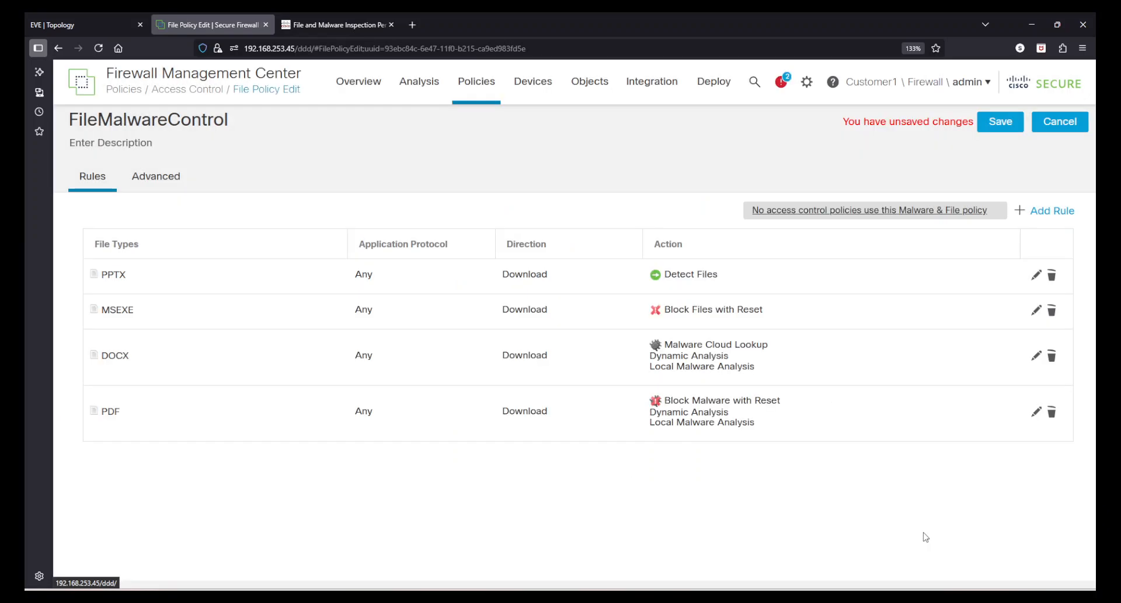
# Save FileMalwareControl, reopen and save it again, then go to the Access Control policy list.
pyautogui.click(995, 124)
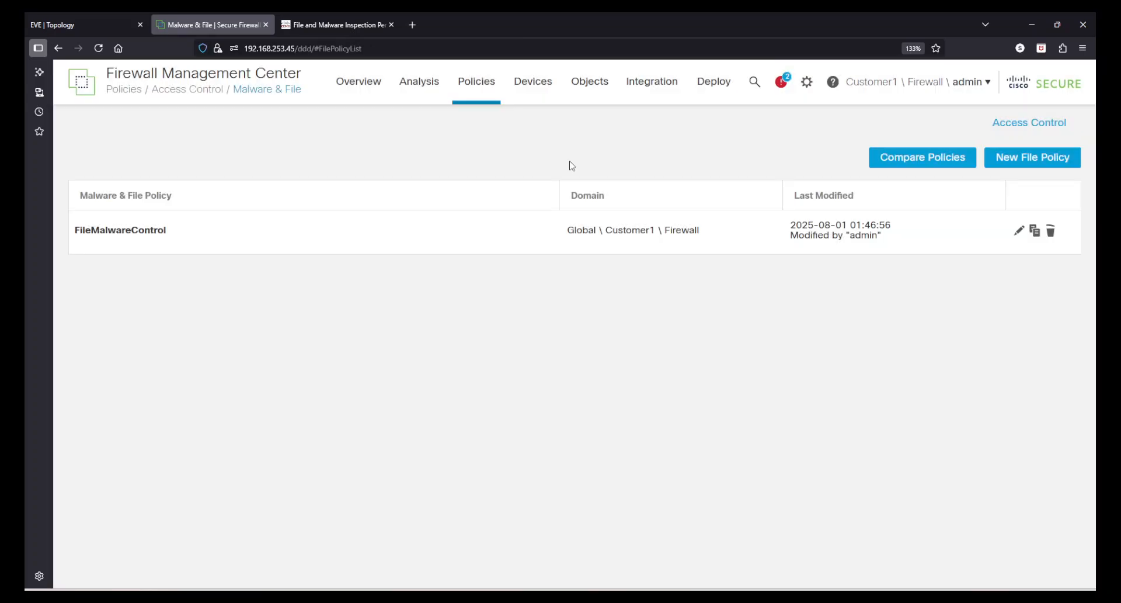
pyautogui.click(1019, 231)
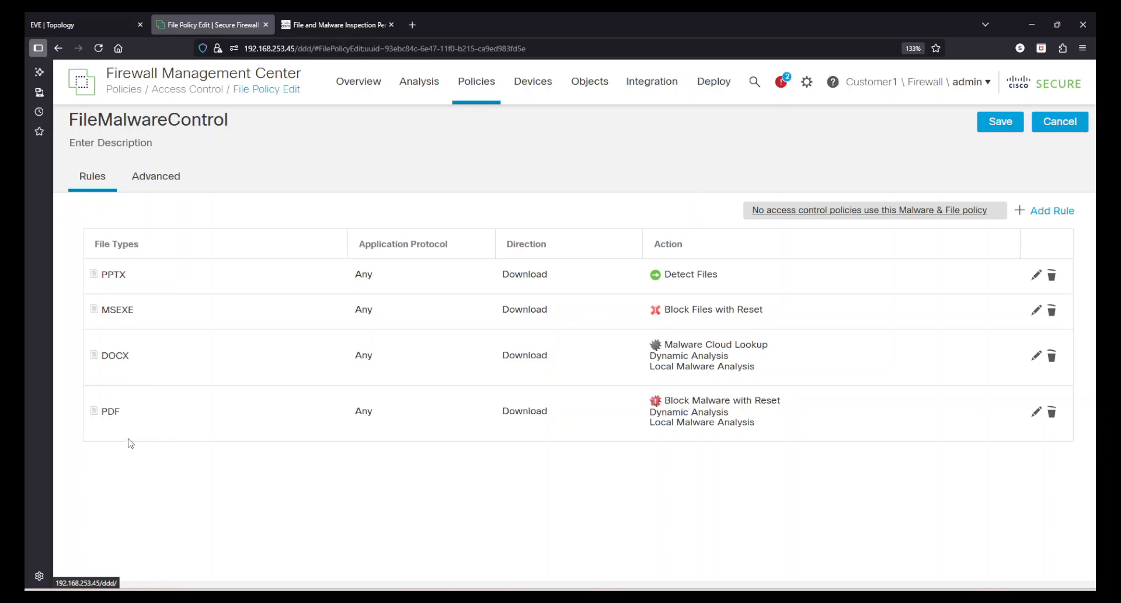
pyautogui.click(993, 123)
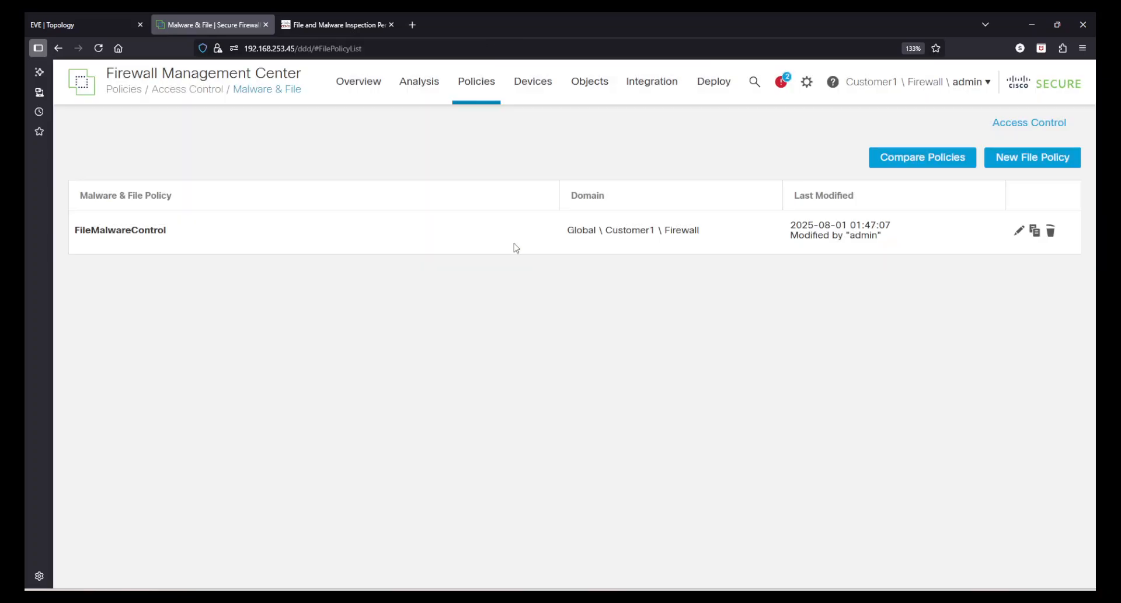
pyautogui.moveTo(477, 88)
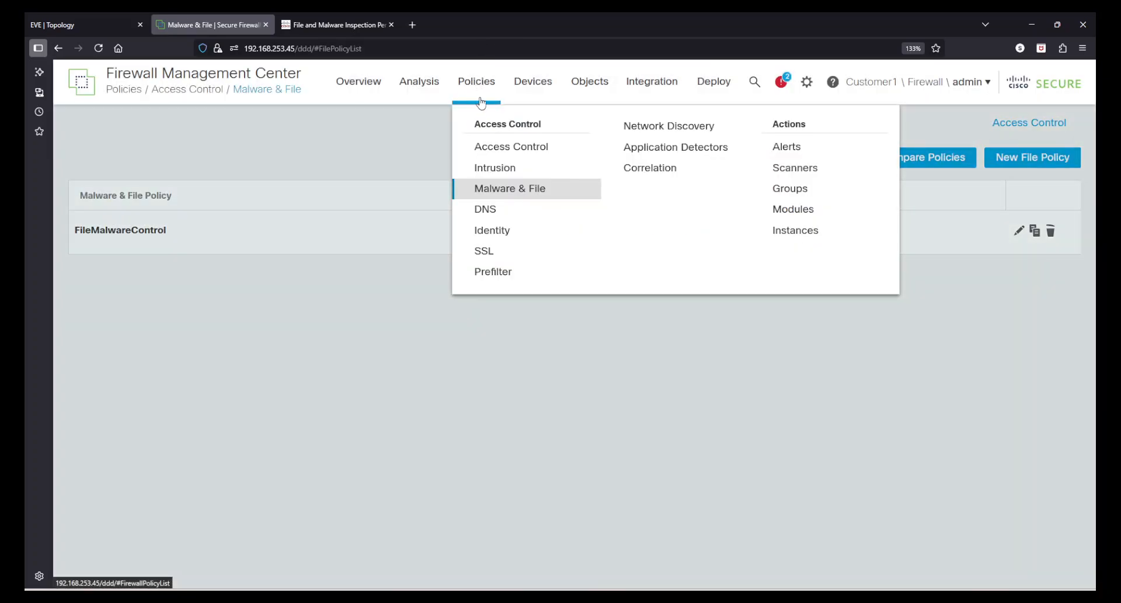
pyautogui.click(502, 148)
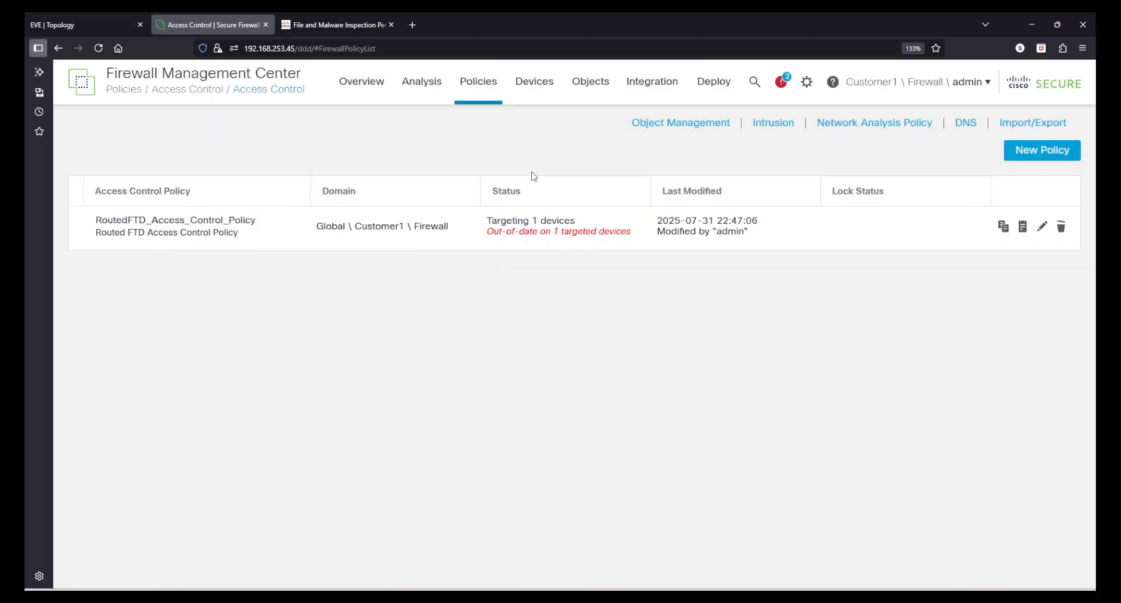
# Set FileMalwareControl as the Allow HTTP and HTTPS rule's file policy and save with a change description.
pyautogui.click(1043, 228)
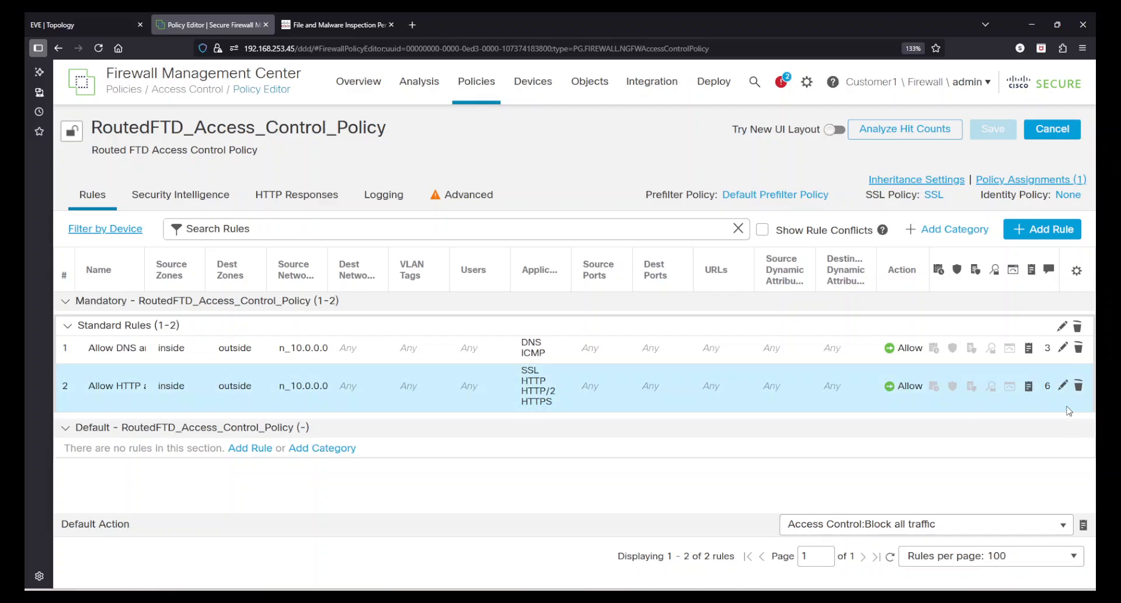
pyautogui.click(1061, 384)
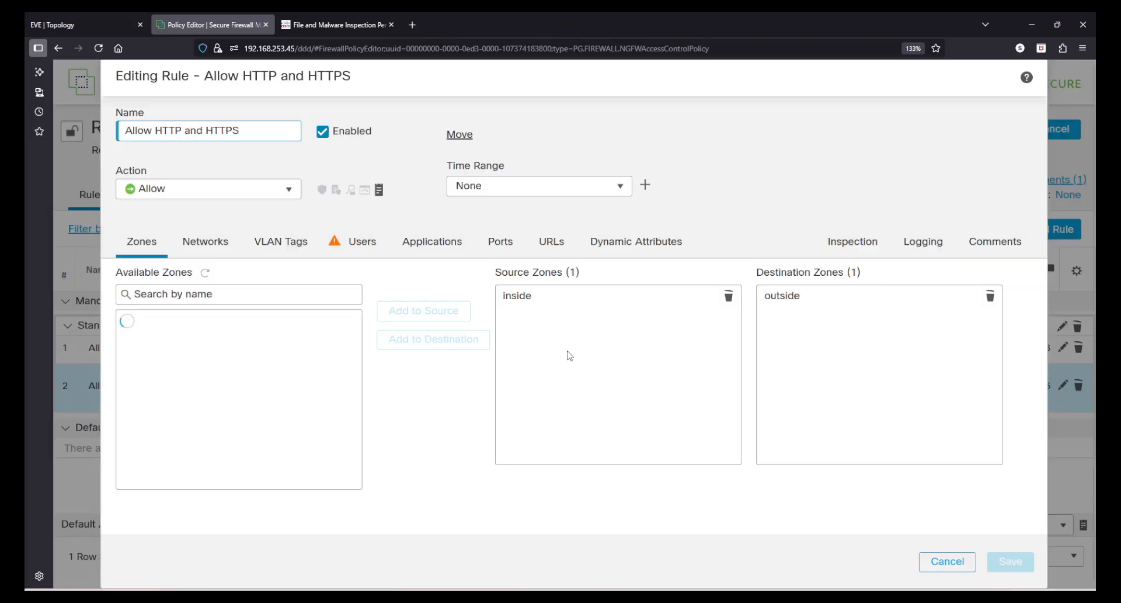
pyautogui.click(858, 245)
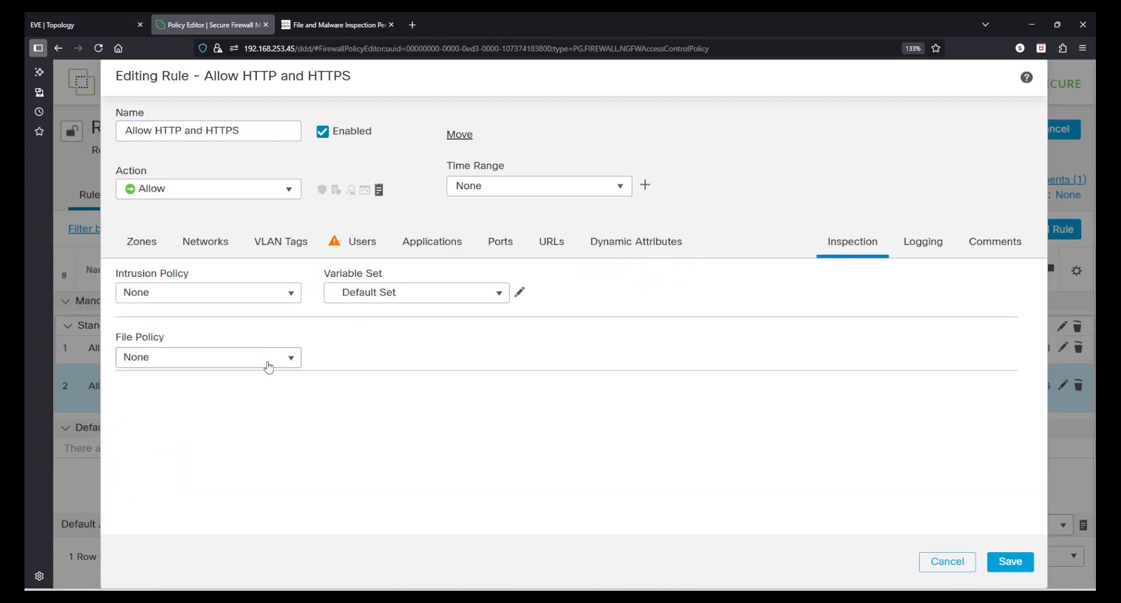
pyautogui.click(290, 359)
pyautogui.click(225, 394)
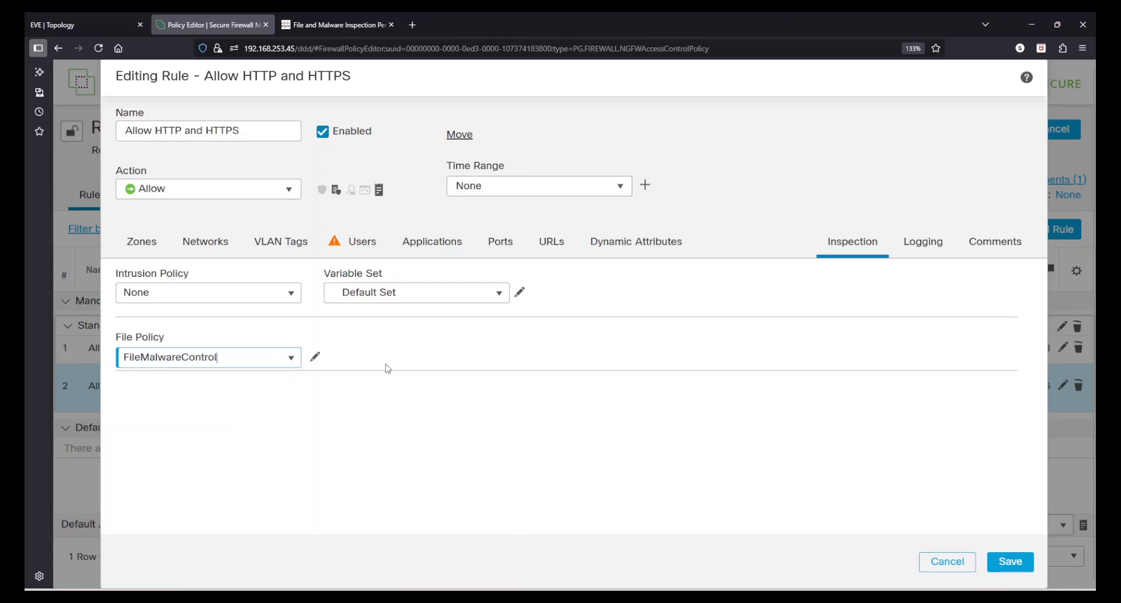
pyautogui.click(1010, 562)
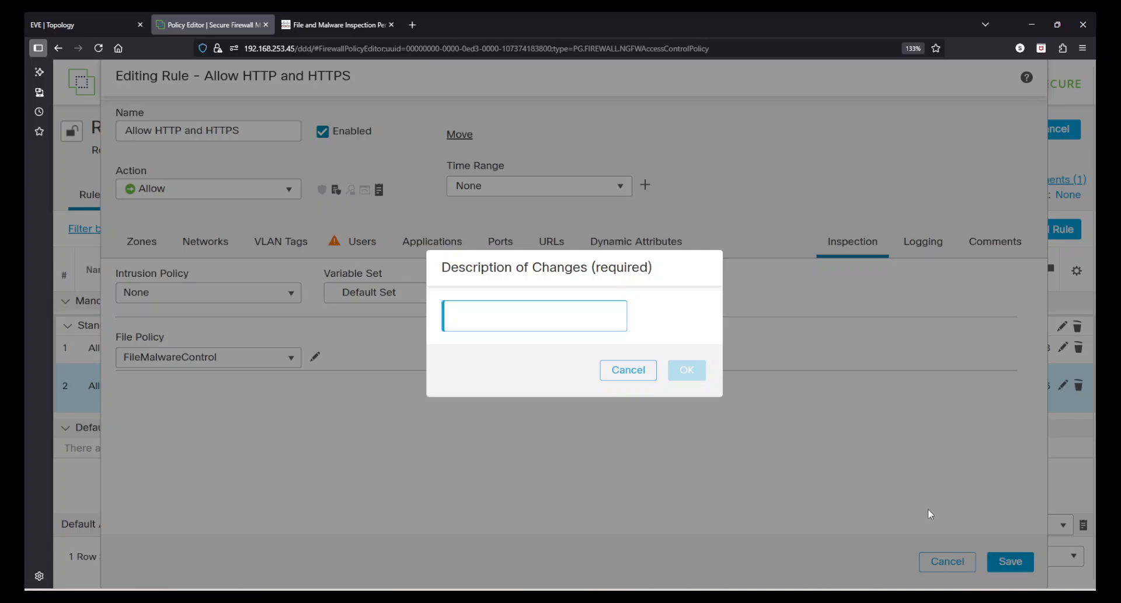
pyautogui.write('File Policy')
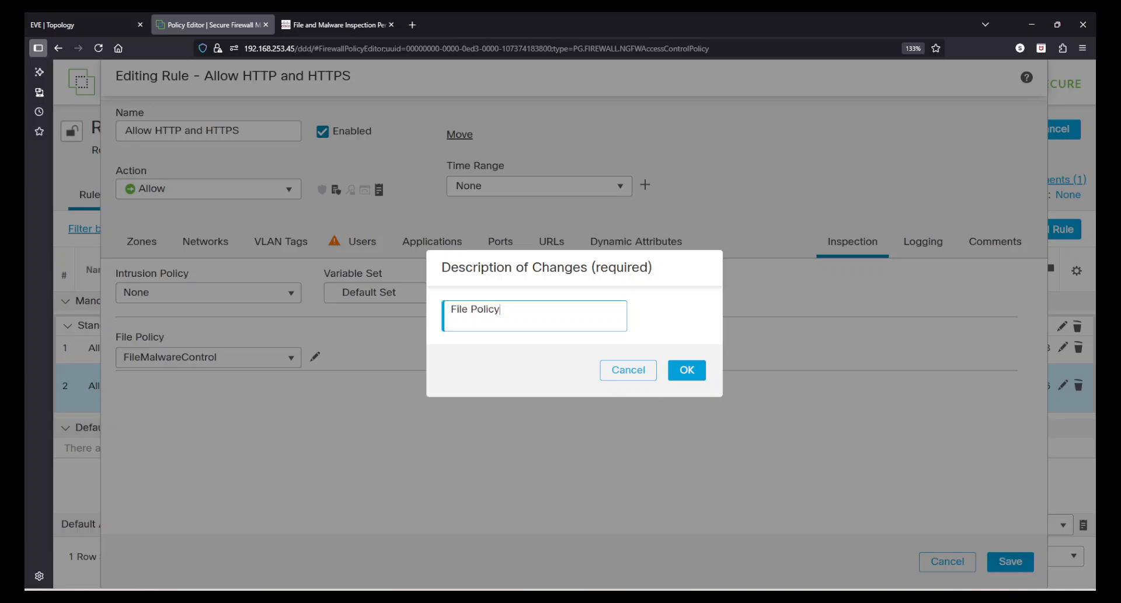
pyautogui.click(687, 370)
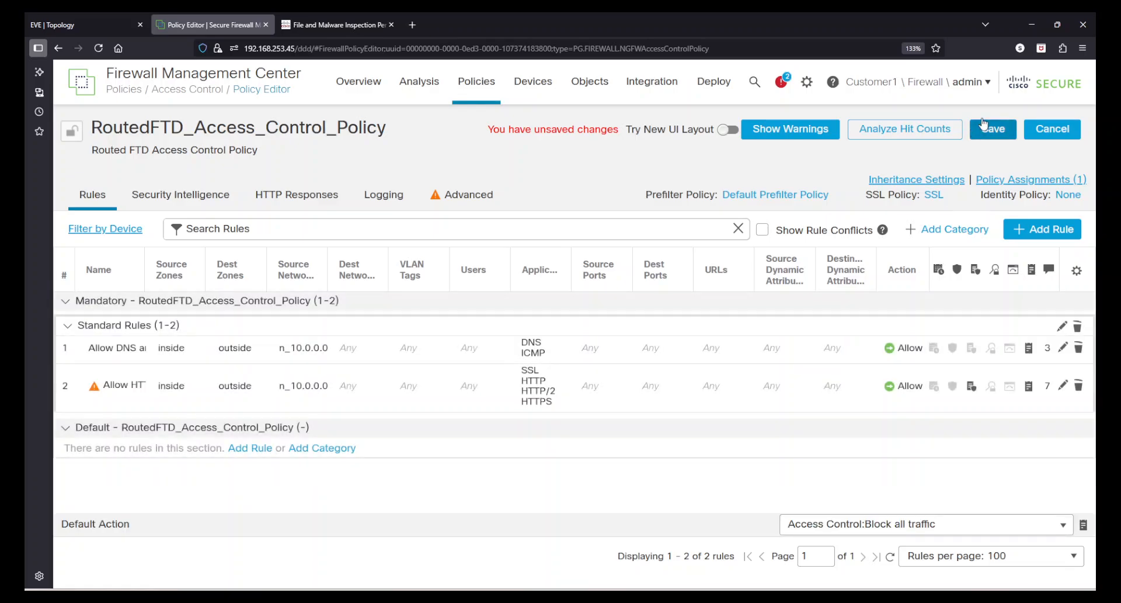
# Save RoutedFTD_Access_Control_Policy and switch to the EVE Firepower Threat Defense Lab topology.
pyautogui.click(997, 133)
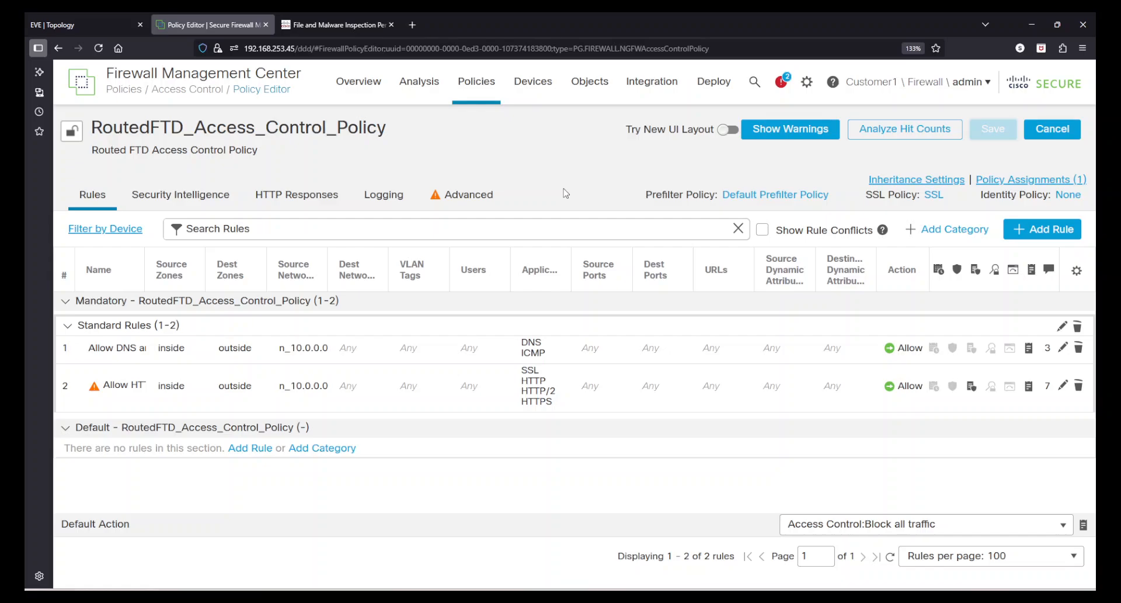
pyautogui.click(70, 24)
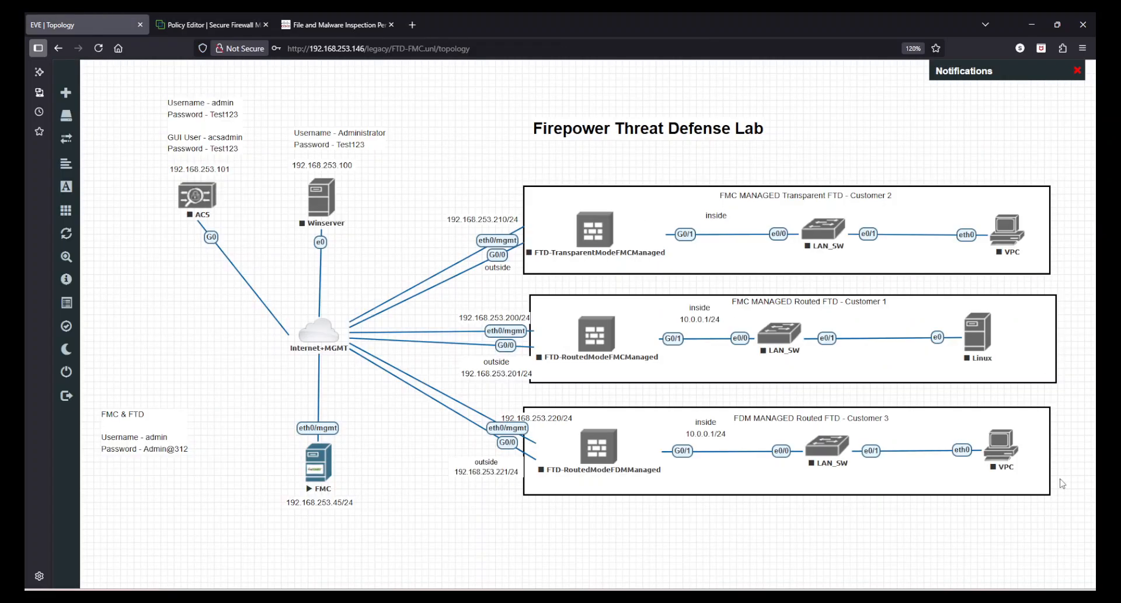